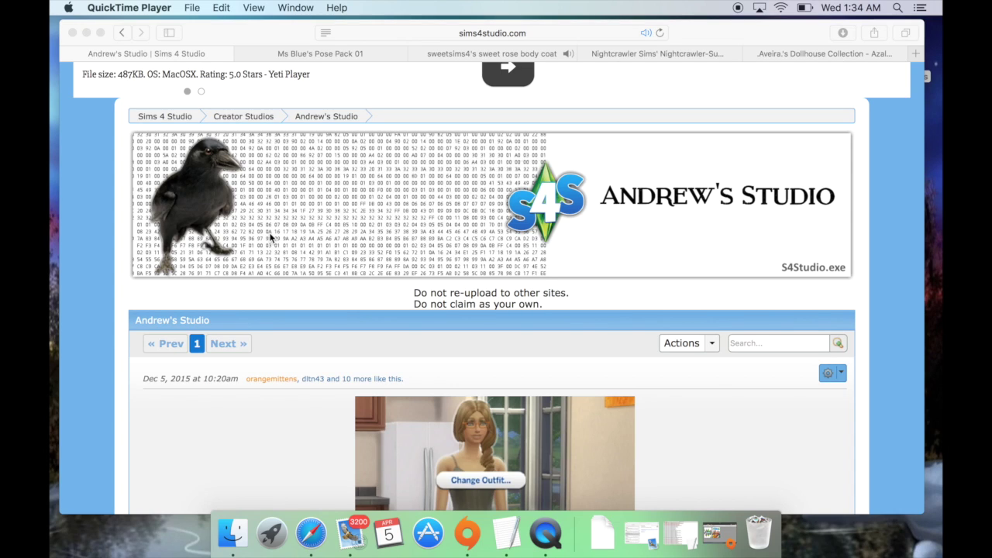
Download the current Pose Player version from the Download link at the bottom of the Andrew's Studio post
scroll(307, 272, down, 3)
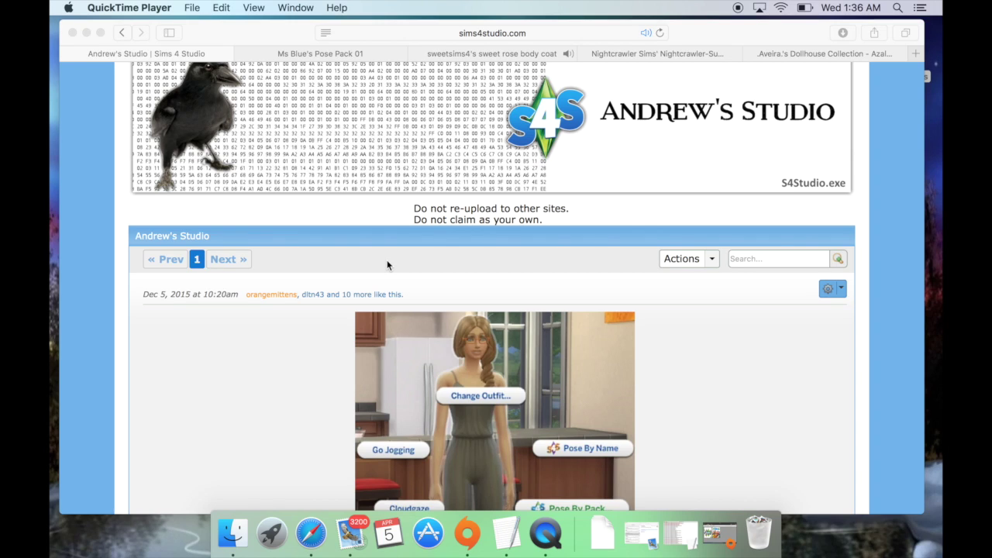
scroll(387, 266, up, 3)
scroll(388, 271, down, 2)
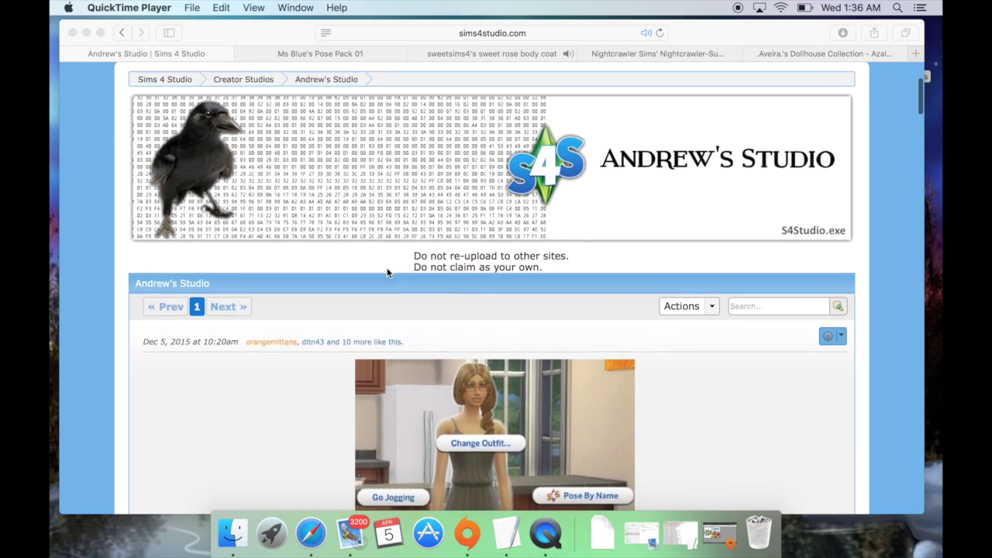
scroll(388, 272, down, 10)
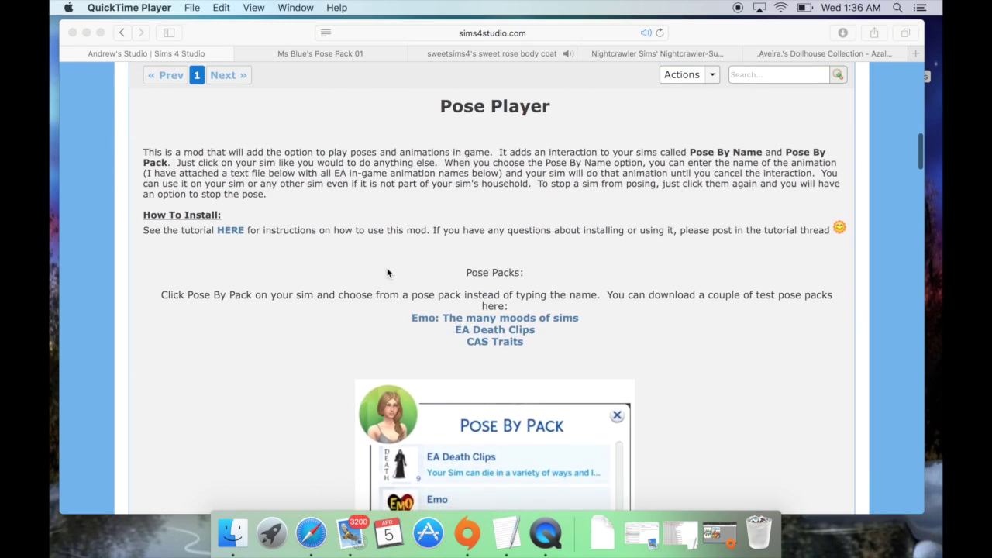
scroll(387, 272, up, 5)
scroll(387, 275, down, 9)
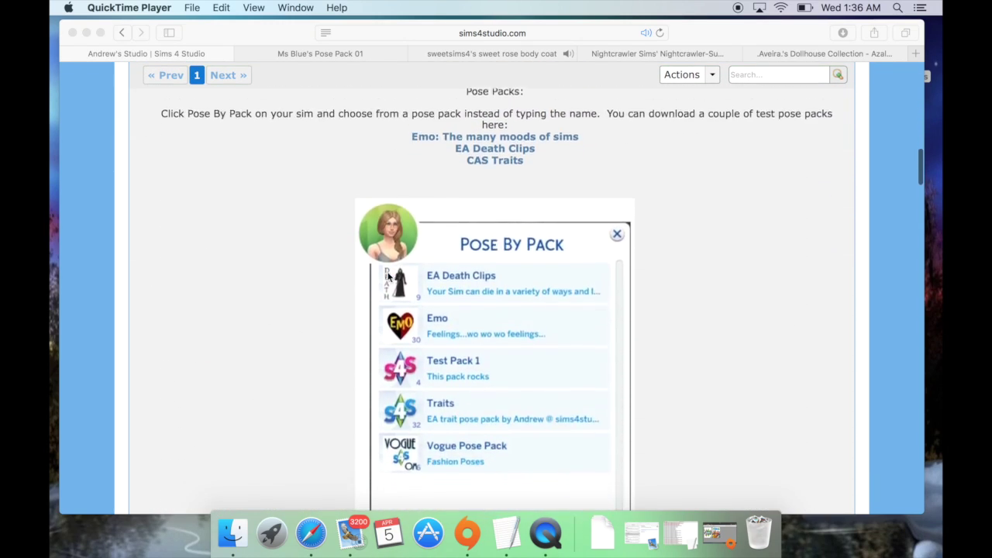
scroll(388, 277, down, 5)
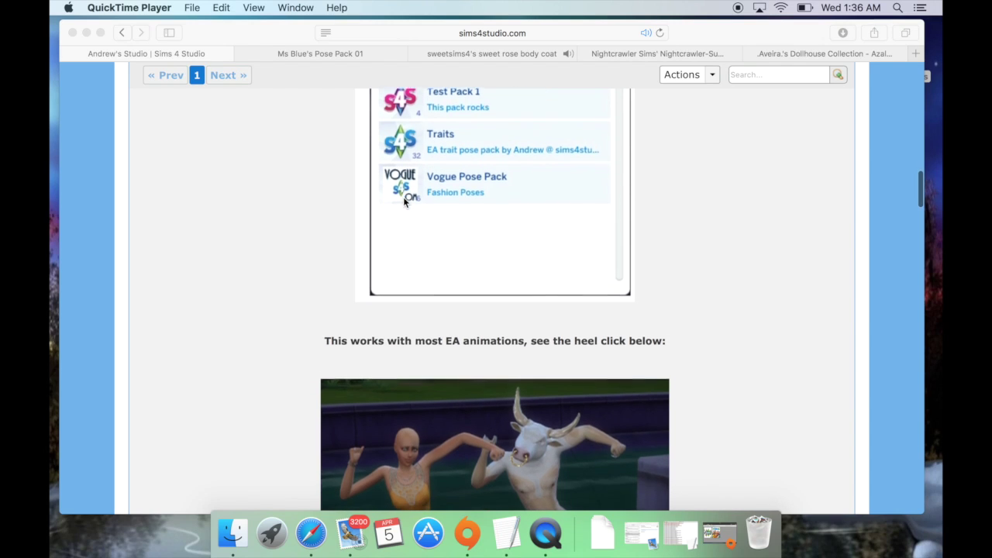
scroll(403, 200, down, 17)
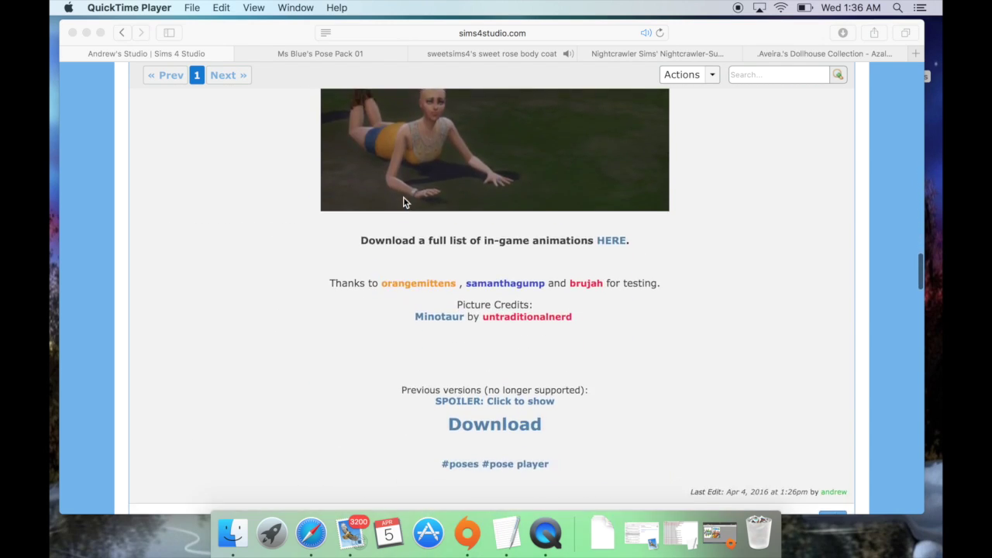
scroll(403, 200, down, 3)
click(438, 327)
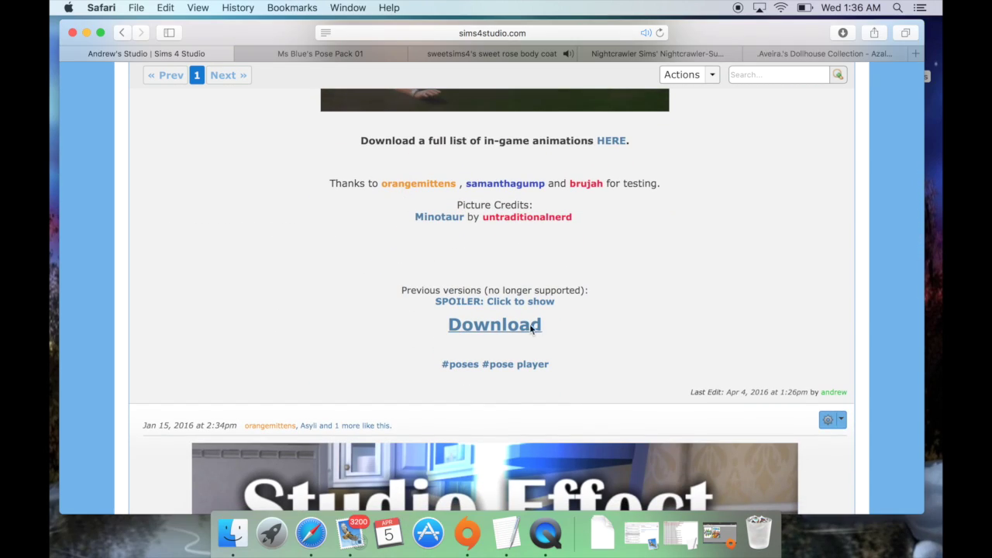
drag(579, 328, 410, 335)
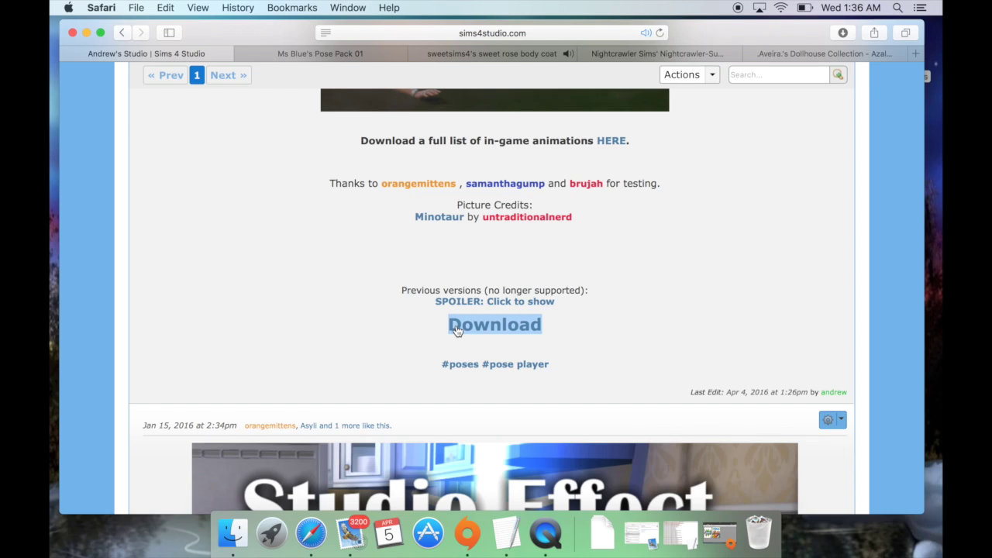
click(504, 329)
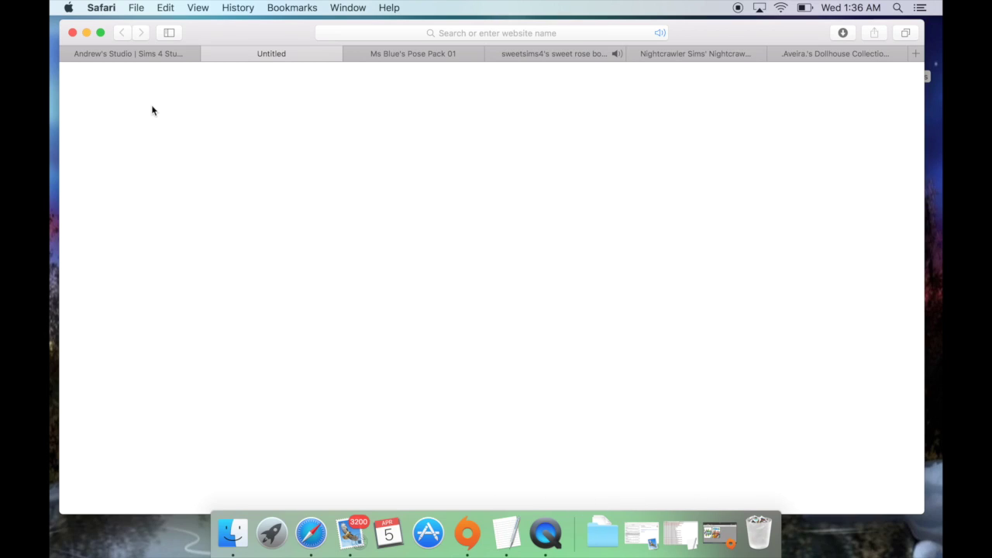
Close the blank Untitled tab and download the full in-game animations list from the post's HERE link
click(208, 54)
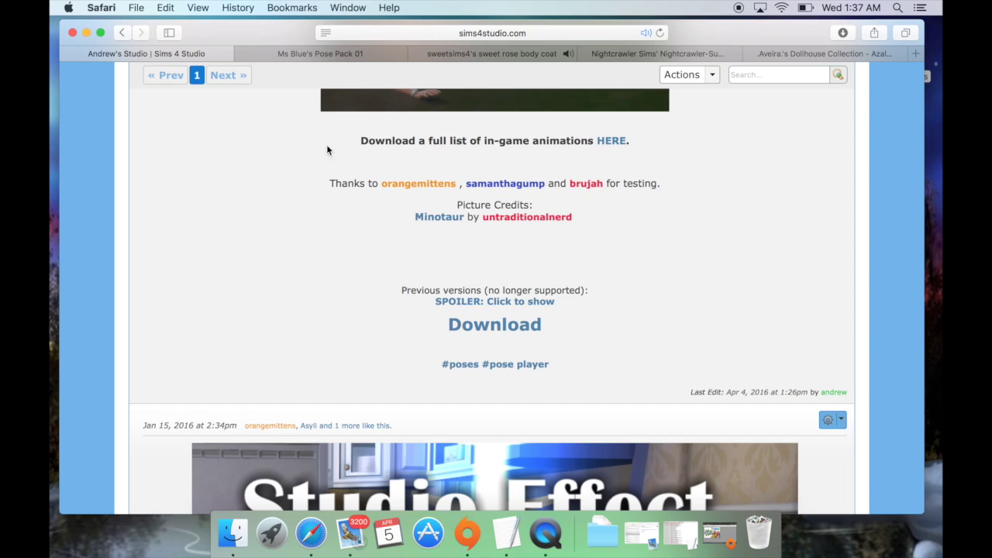
drag(367, 129, 670, 145)
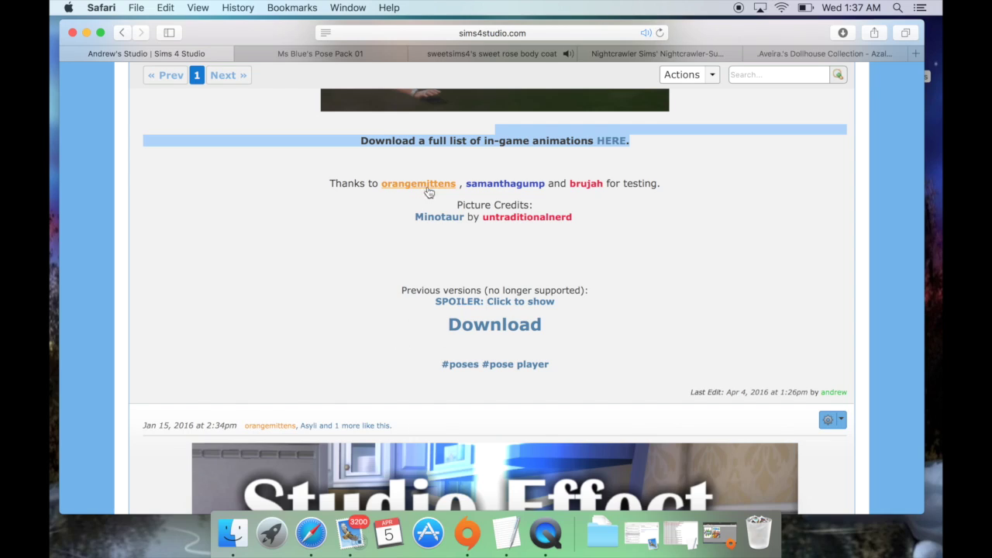
click(643, 162)
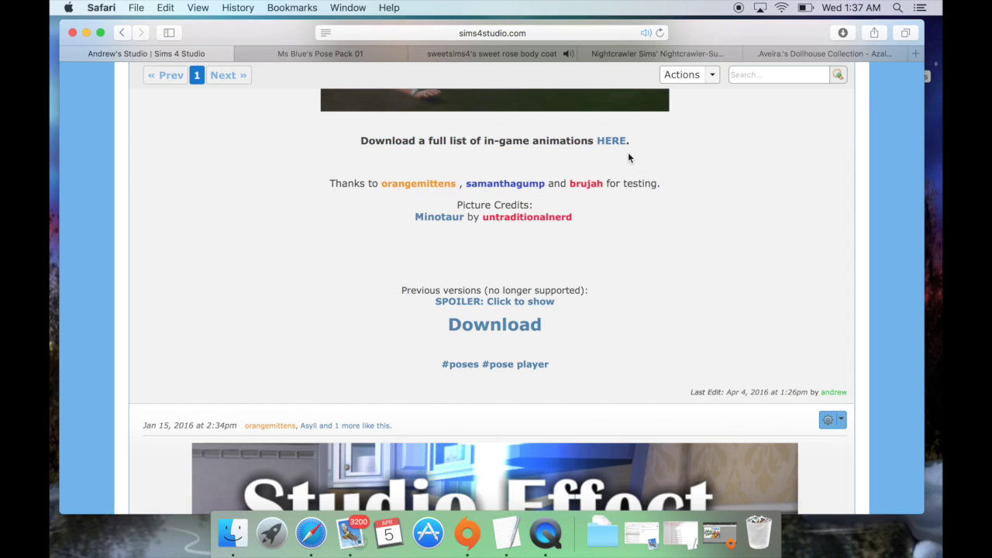
click(604, 145)
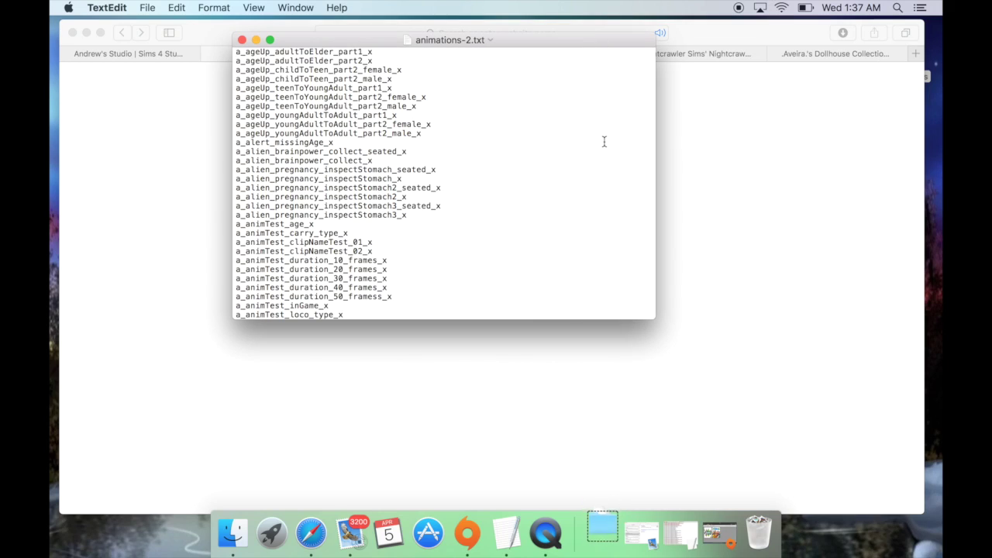
Look through the age-up animation names in animations-2.txt, then minimize it and Safari
drag(576, 122, 410, 72)
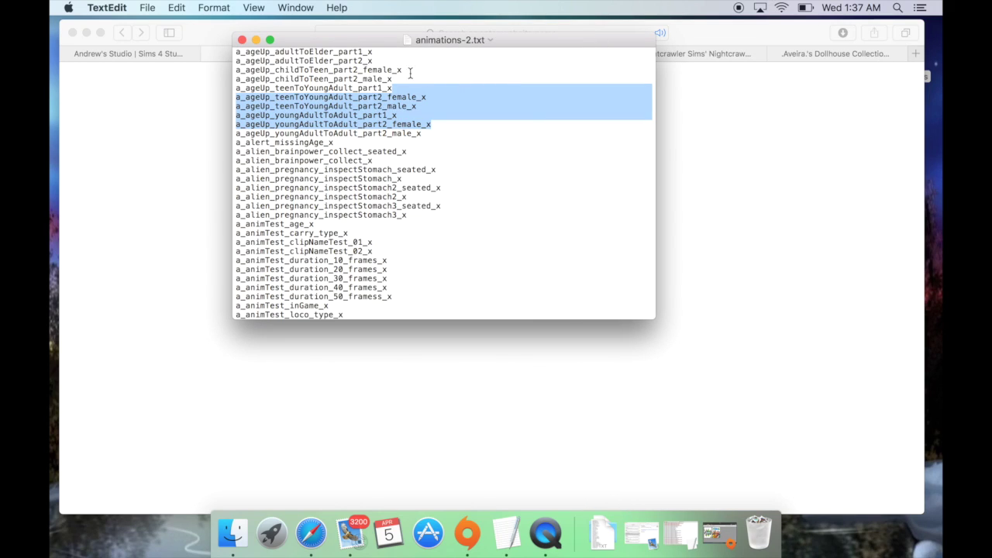
scroll(476, 141, down, 10)
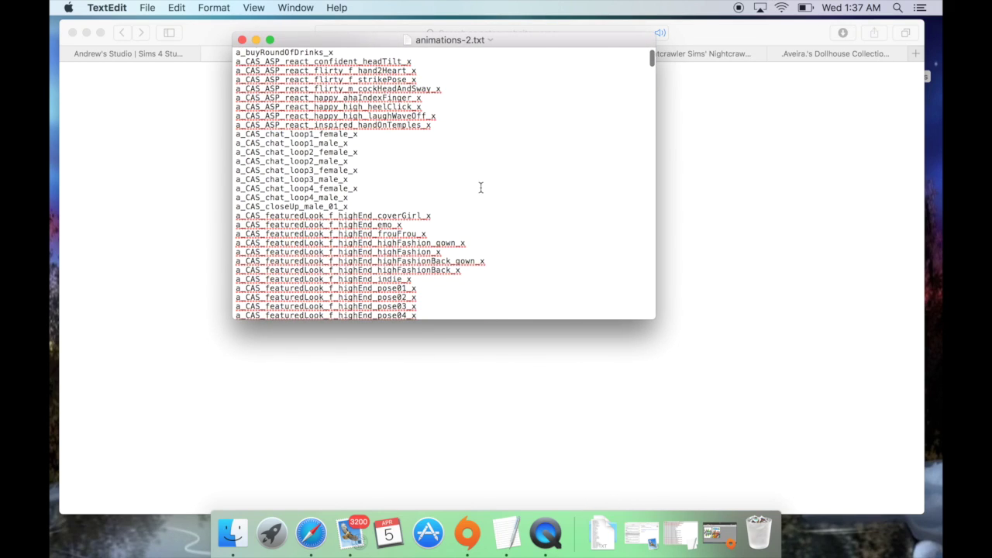
drag(651, 59, 639, 153)
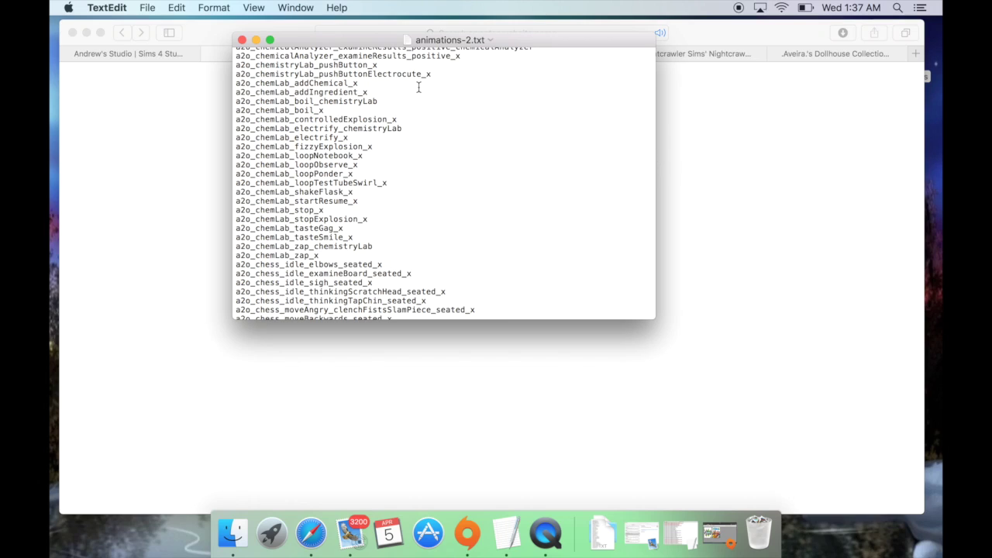
scroll(419, 88, up, 10)
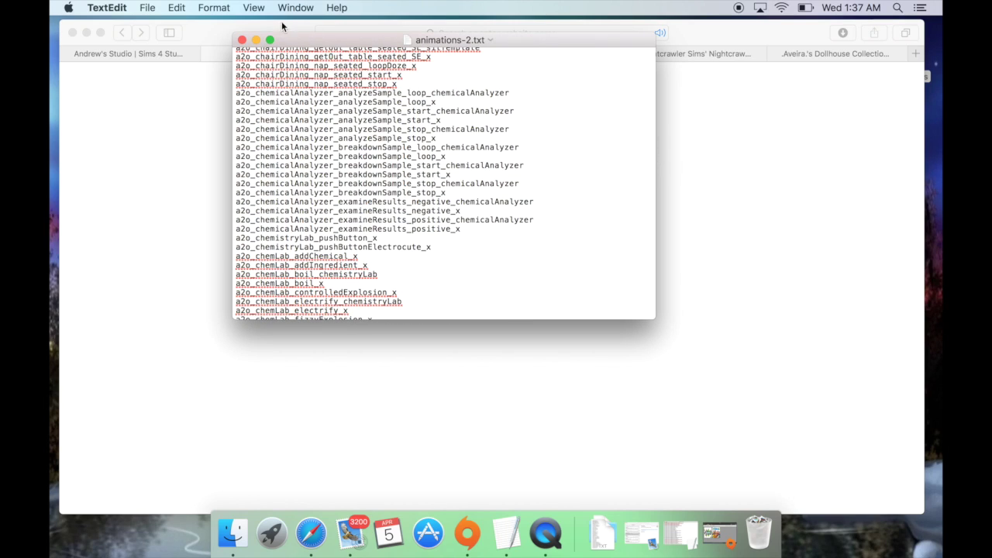
click(256, 40)
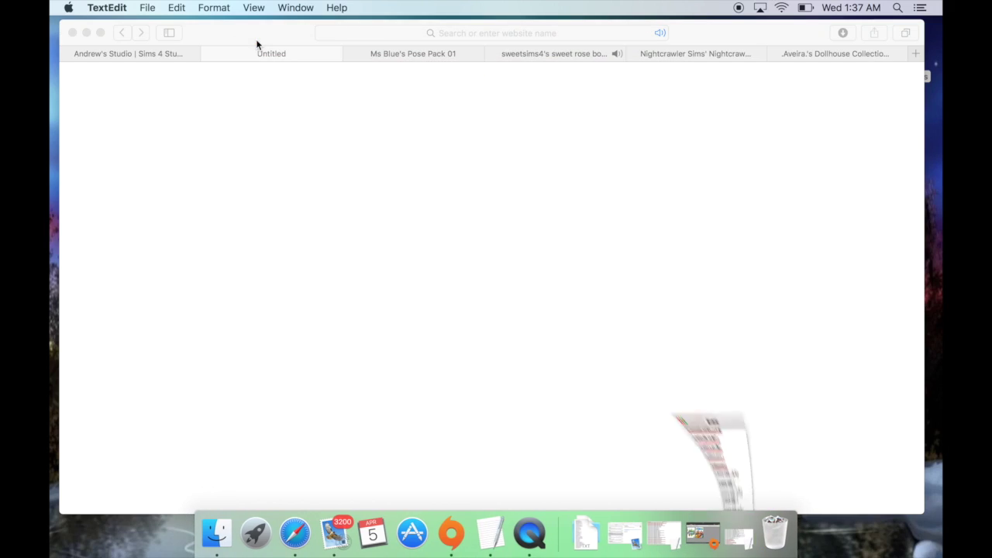
click(86, 33)
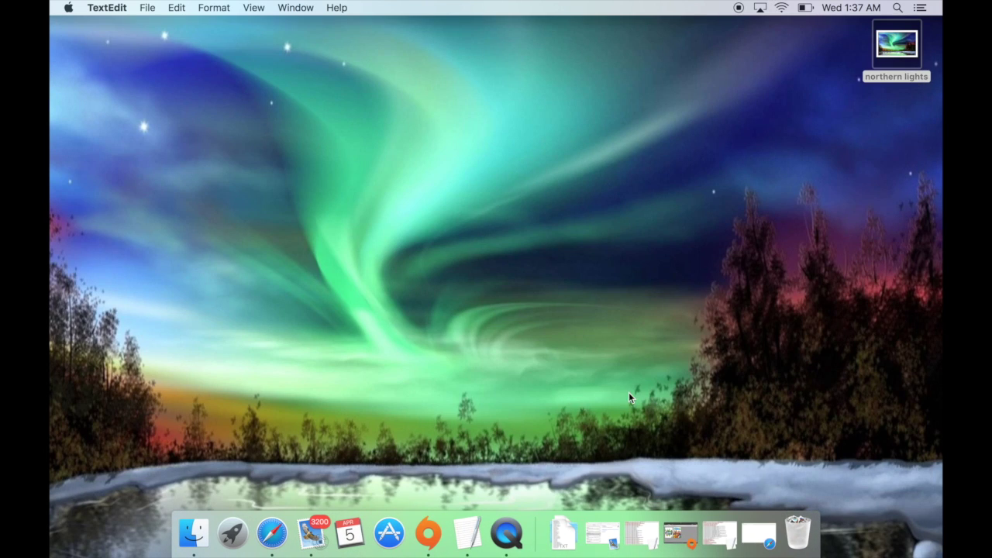
Move the andrew_poseplayer_V4 folder and animations.txt from Downloads onto the desktop
click(564, 533)
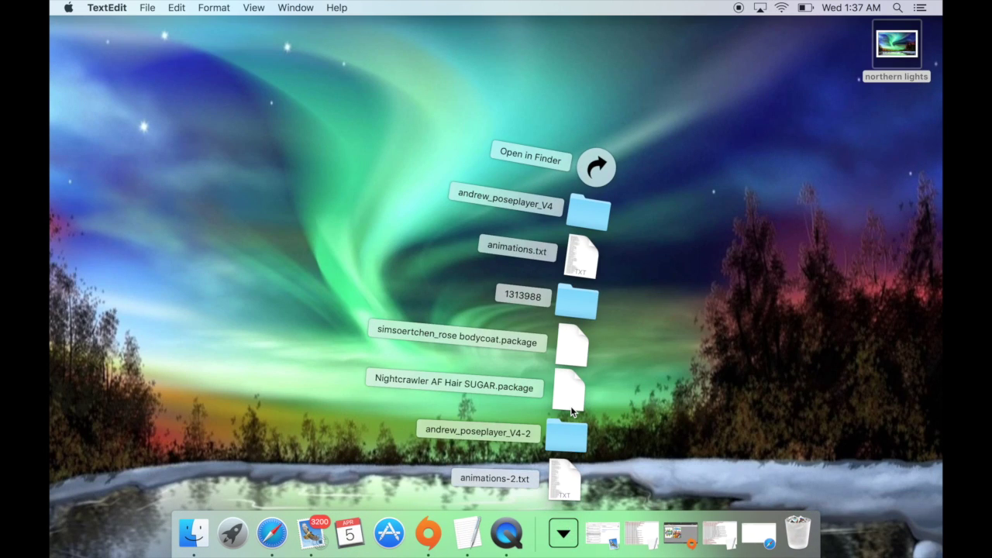
drag(578, 205, 741, 235)
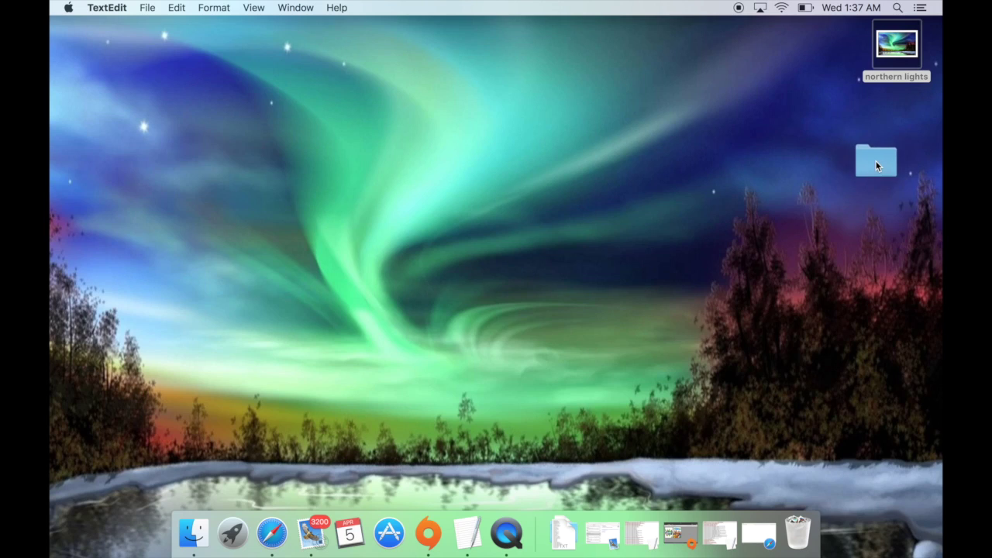
drag(876, 166, 877, 166)
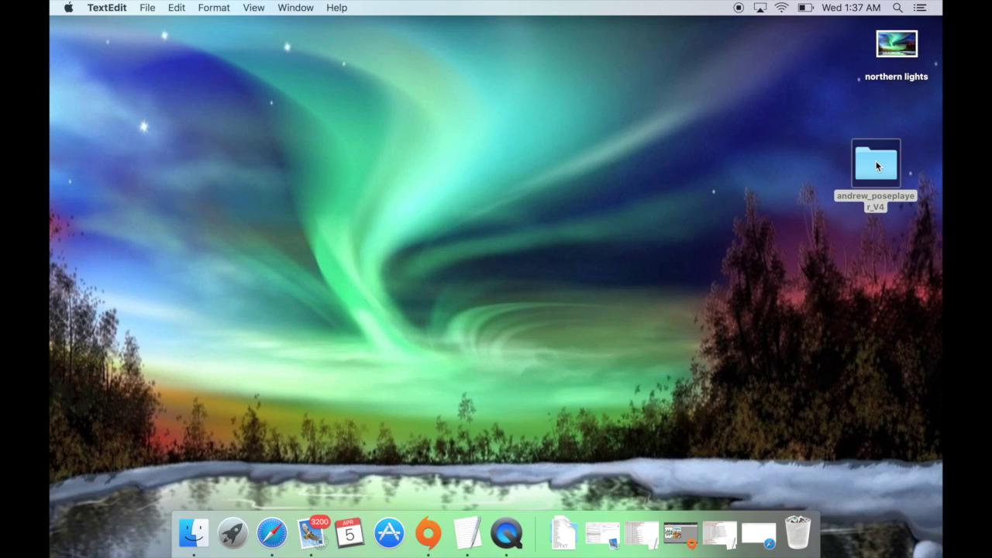
click(550, 534)
drag(583, 258, 884, 264)
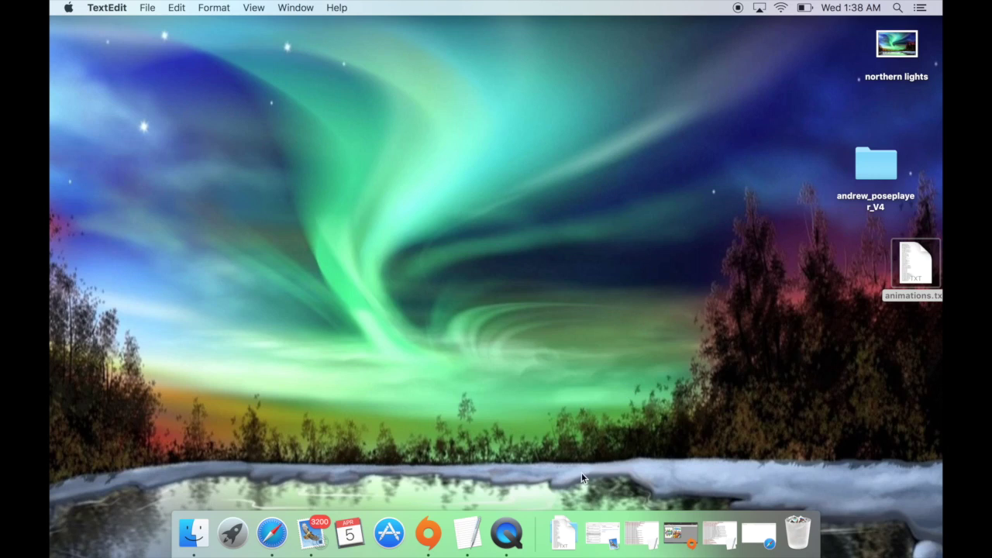
Move the 1313988 folder, Nightcrawler AF Hair SUGAR.package and simsoertchen_rose bodycoat.package onto the desktop
click(564, 534)
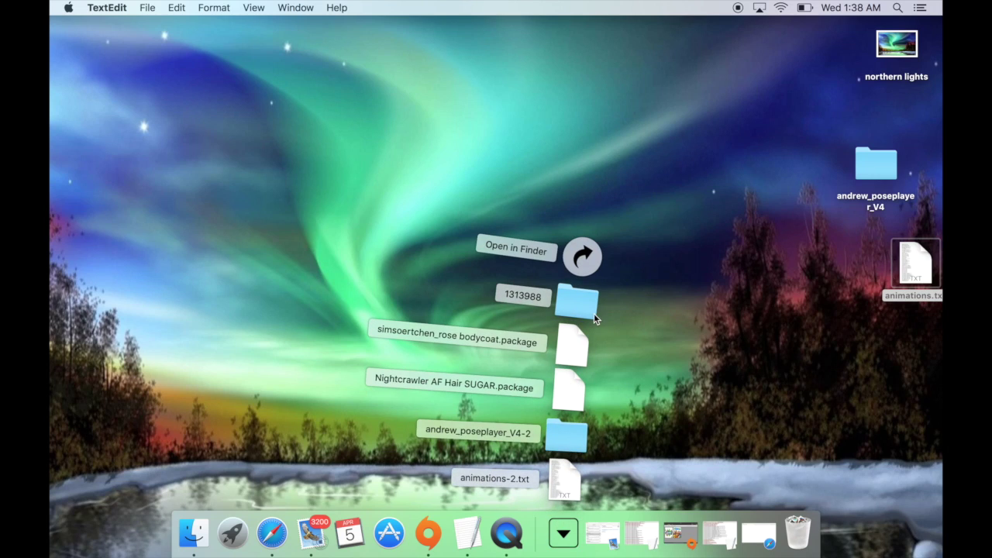
drag(594, 296, 880, 346)
click(563, 534)
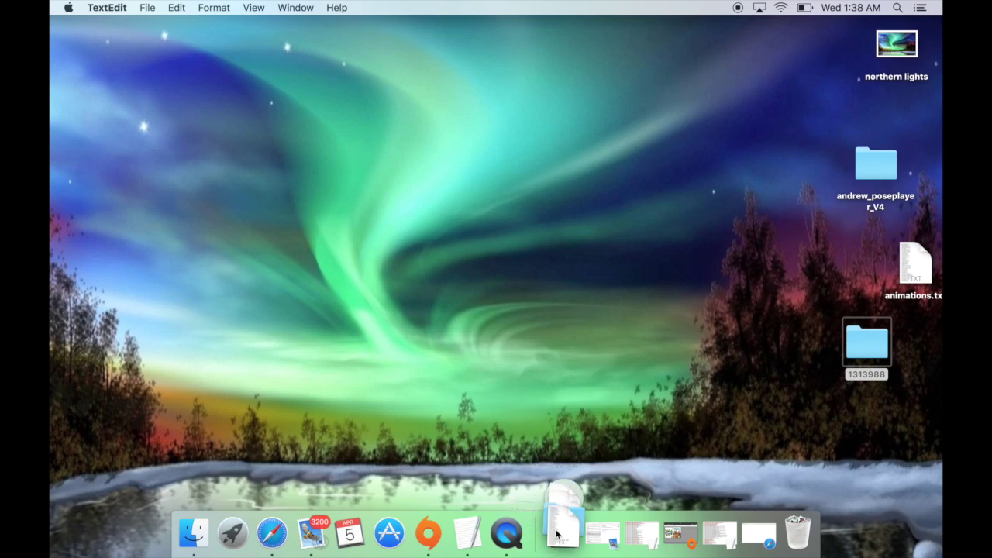
drag(573, 390, 771, 297)
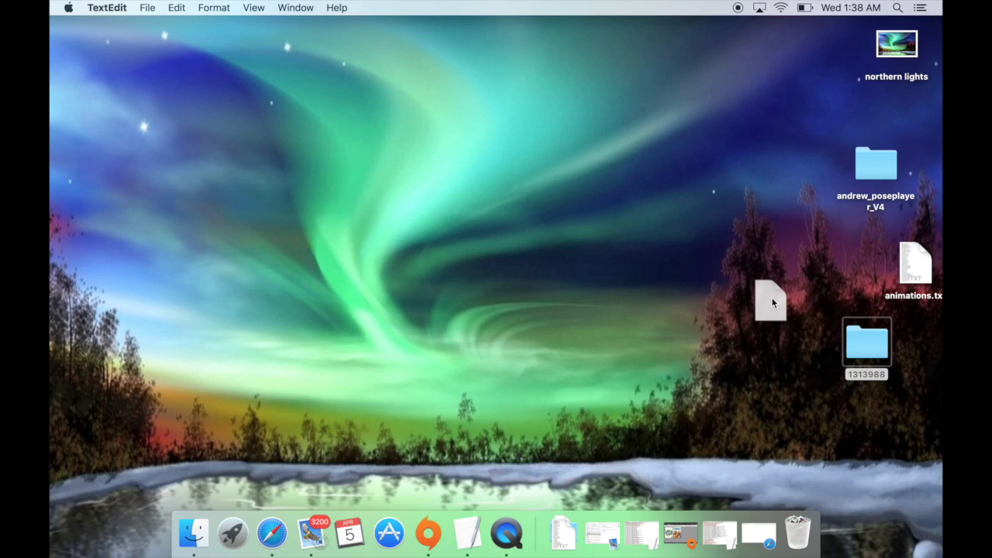
drag(836, 249, 837, 249)
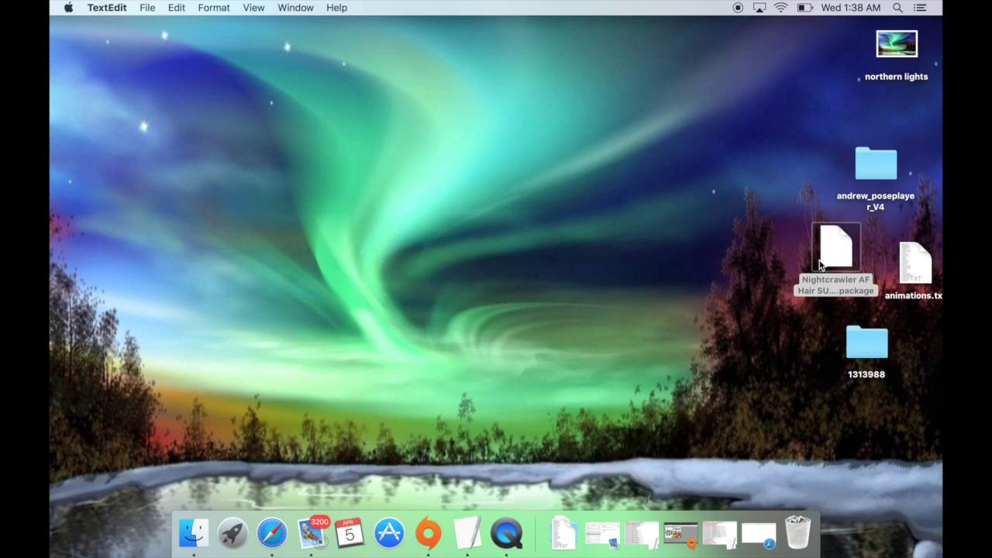
click(564, 532)
drag(559, 407, 792, 161)
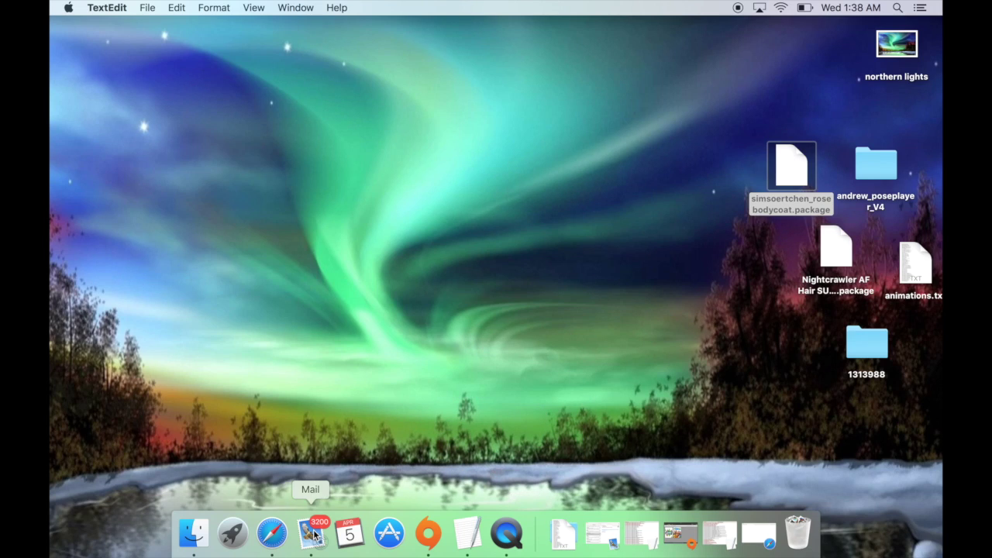
click(270, 539)
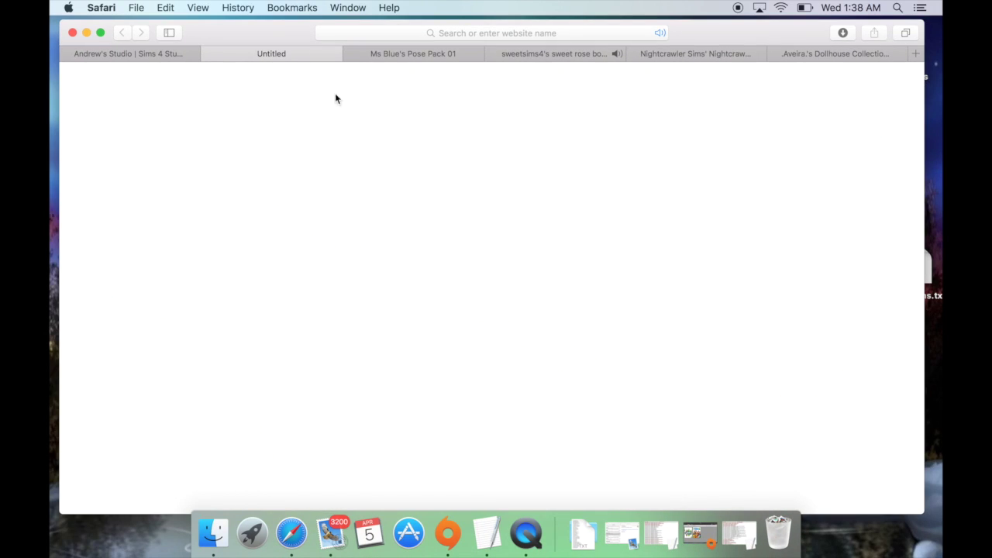
Close the empty Untitled tab and look over Ms Blue's Pose Pack 01 page
click(210, 53)
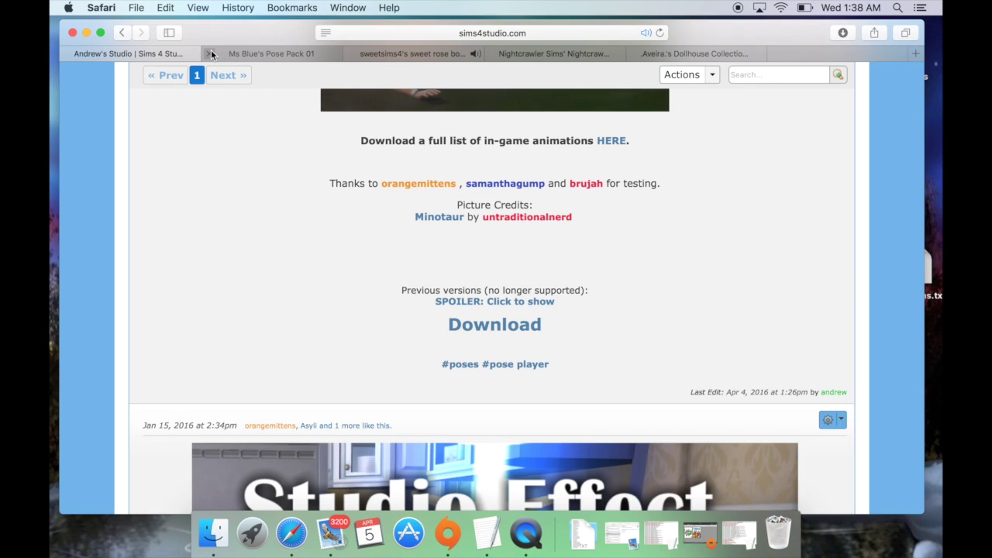
click(301, 53)
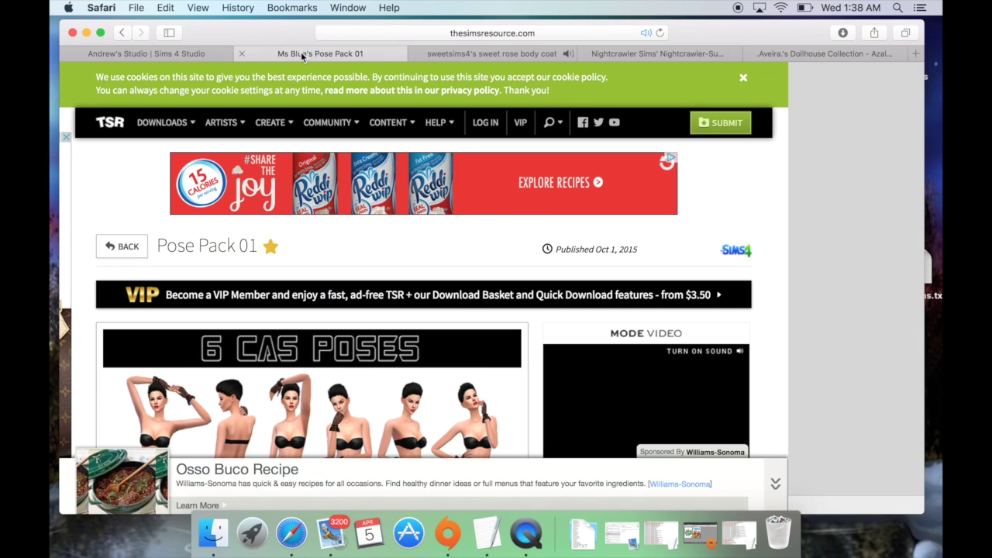
mouse_move(336, 124)
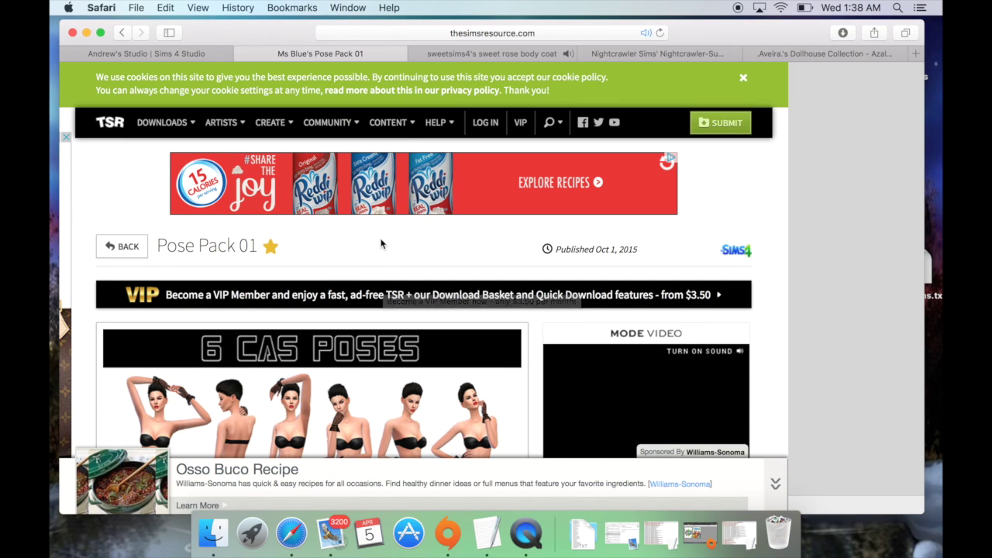
scroll(380, 245, down, 1)
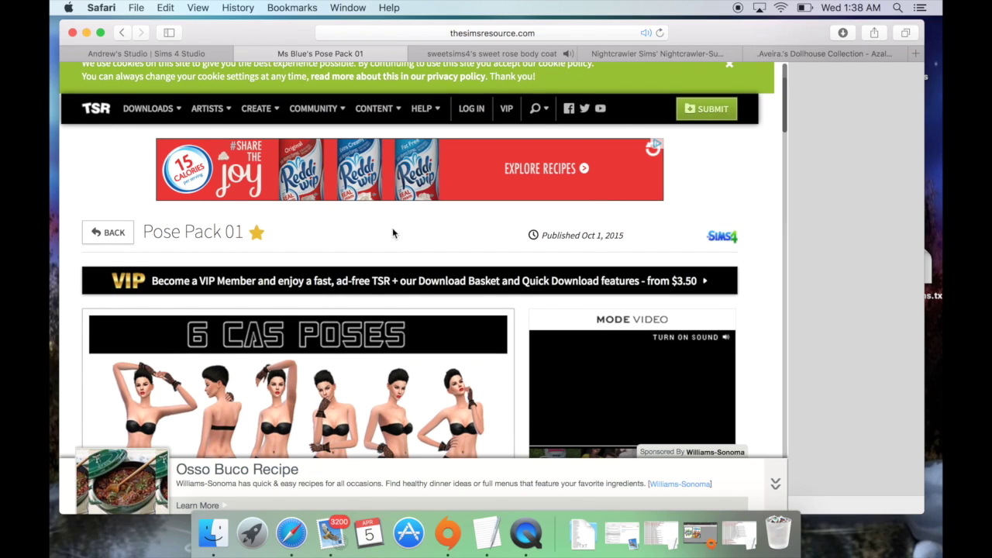
scroll(416, 166, down, 4)
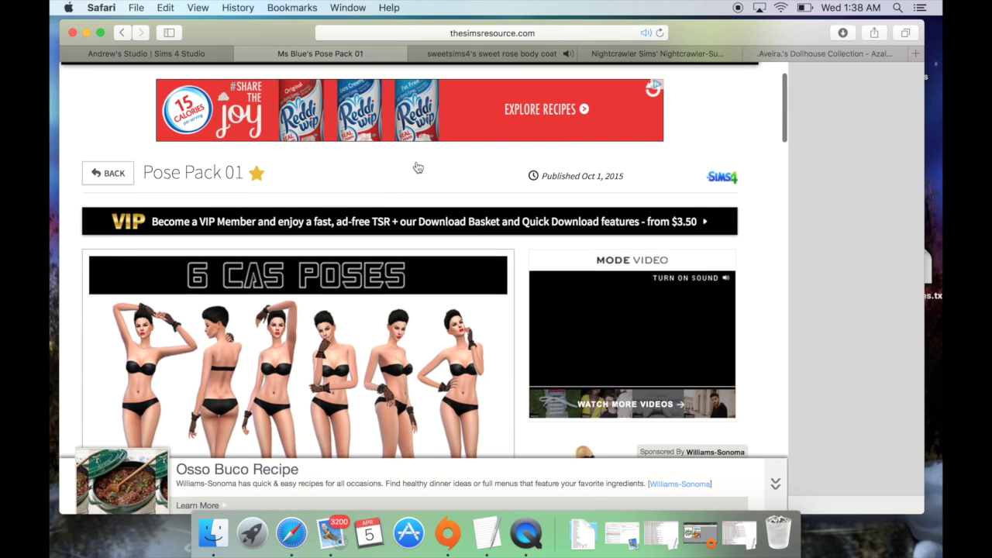
scroll(411, 77, down, 2)
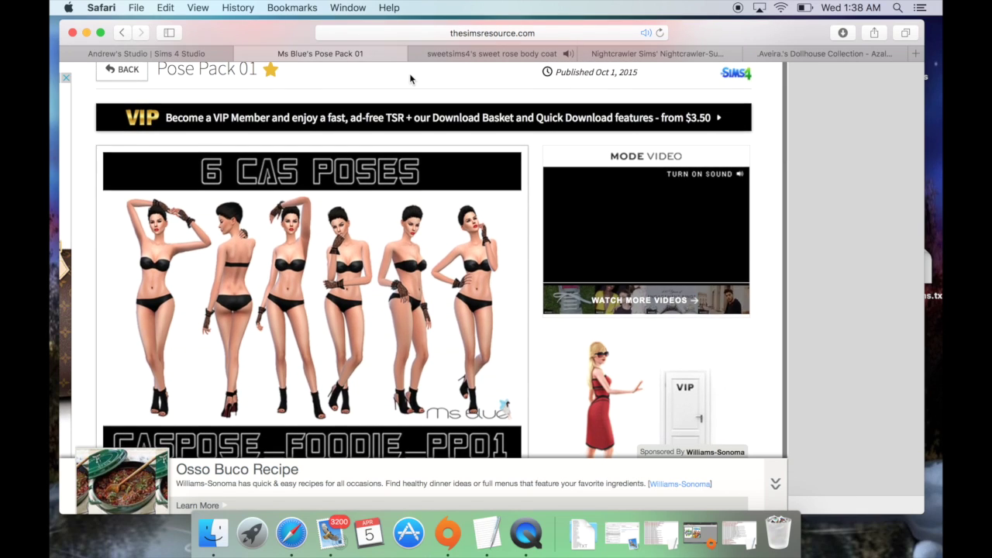
scroll(410, 78, down, 3)
scroll(400, 186, down, 4)
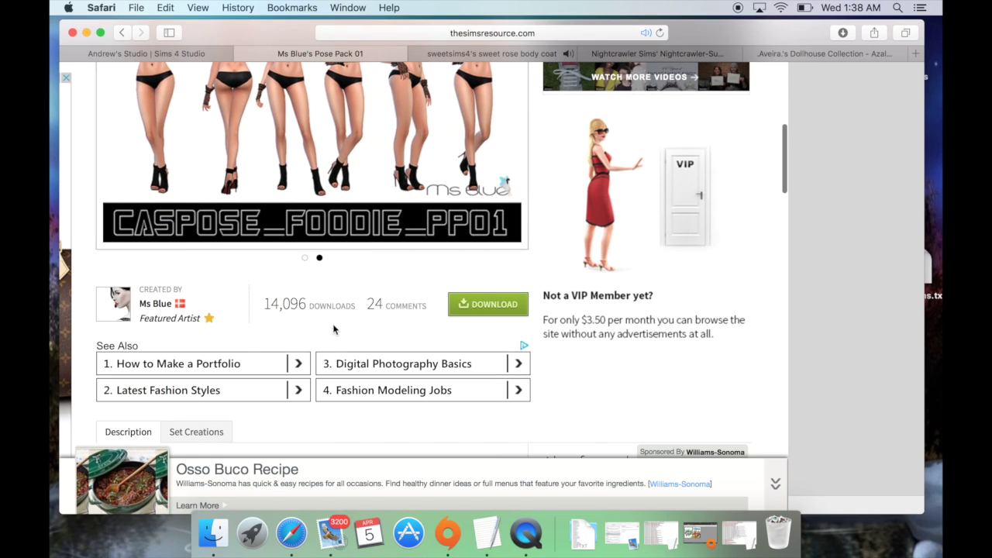
scroll(335, 330, up, 3)
scroll(335, 330, up, 3)
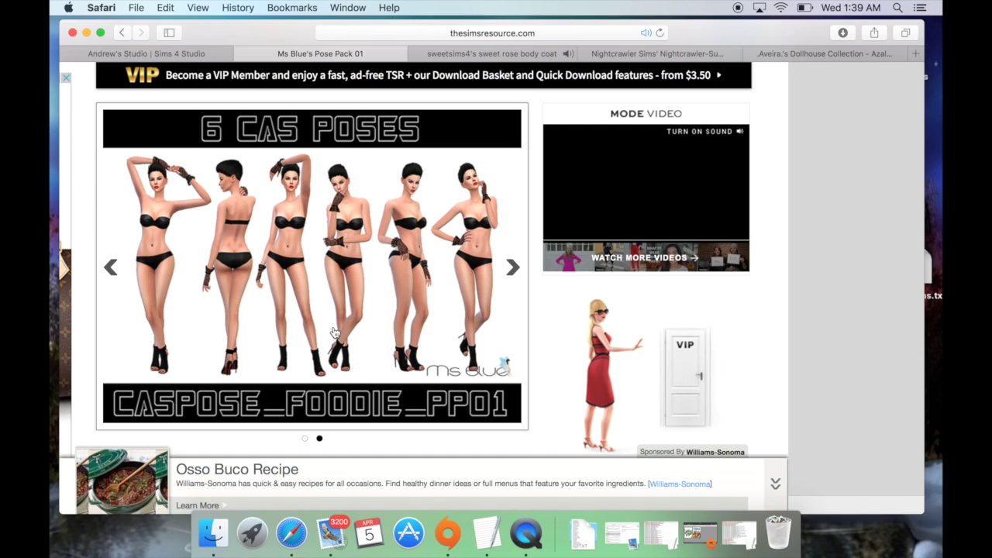
Review the sweet rose body coat page and the Nightcrawler-Sugar hair page
click(473, 55)
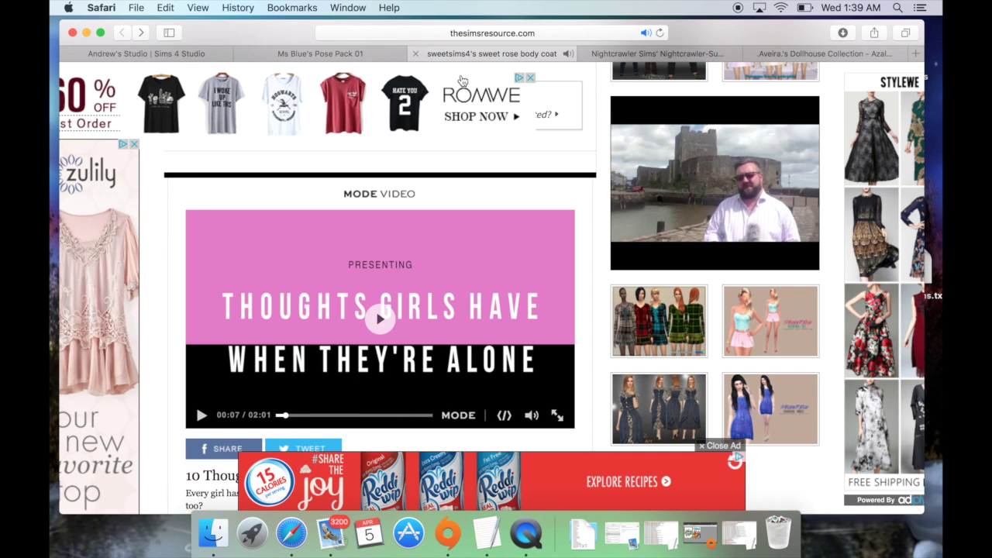
scroll(374, 268, up, 5)
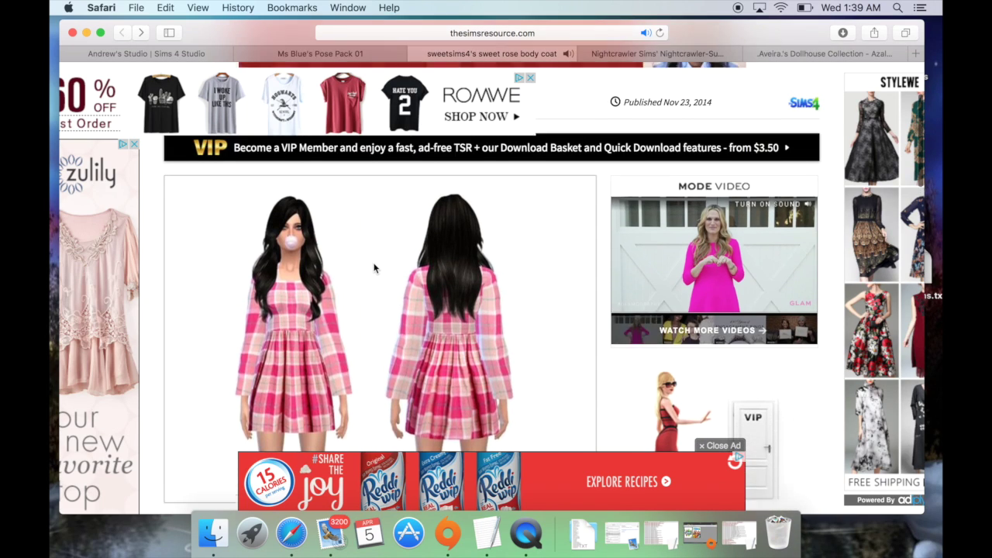
scroll(373, 282, down, 5)
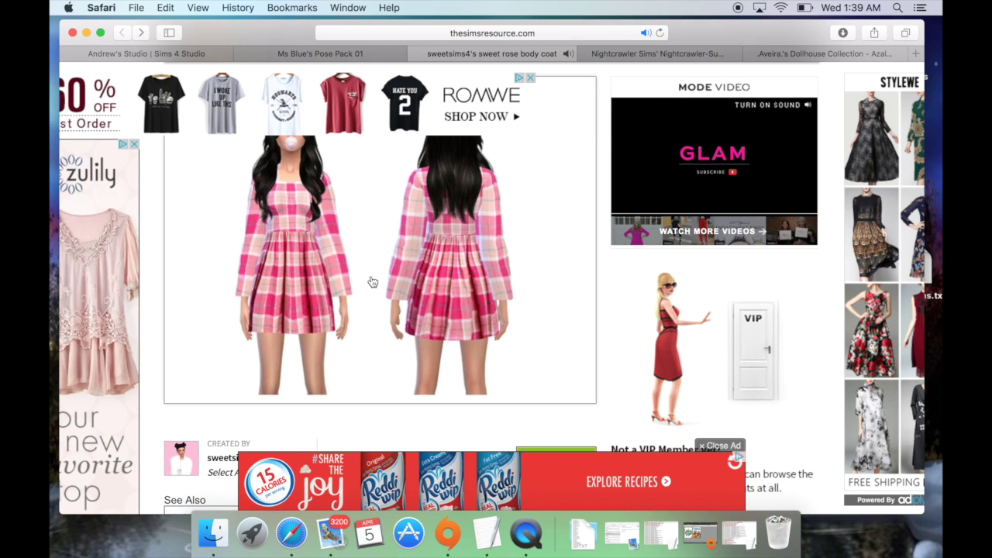
scroll(373, 282, down, 5)
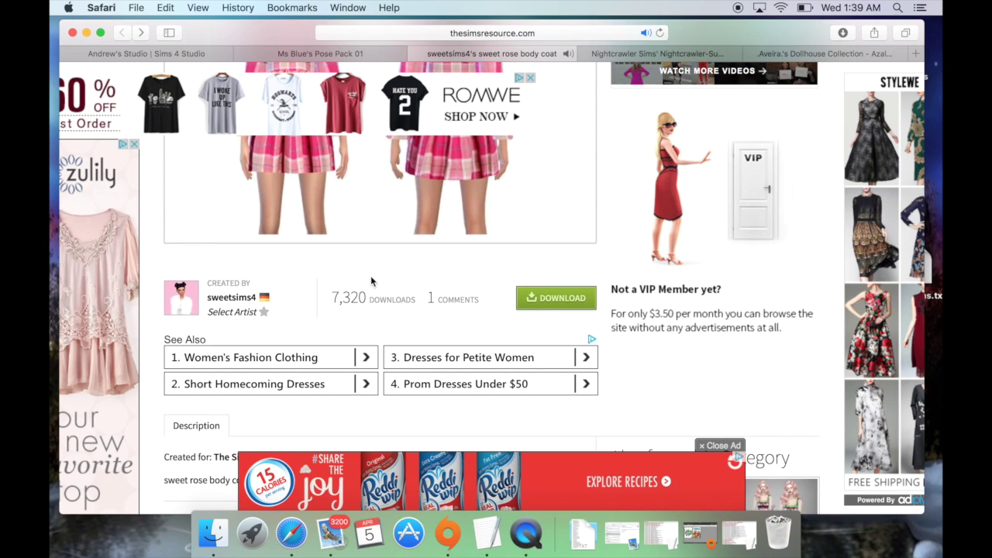
key(ctrl+Tab)
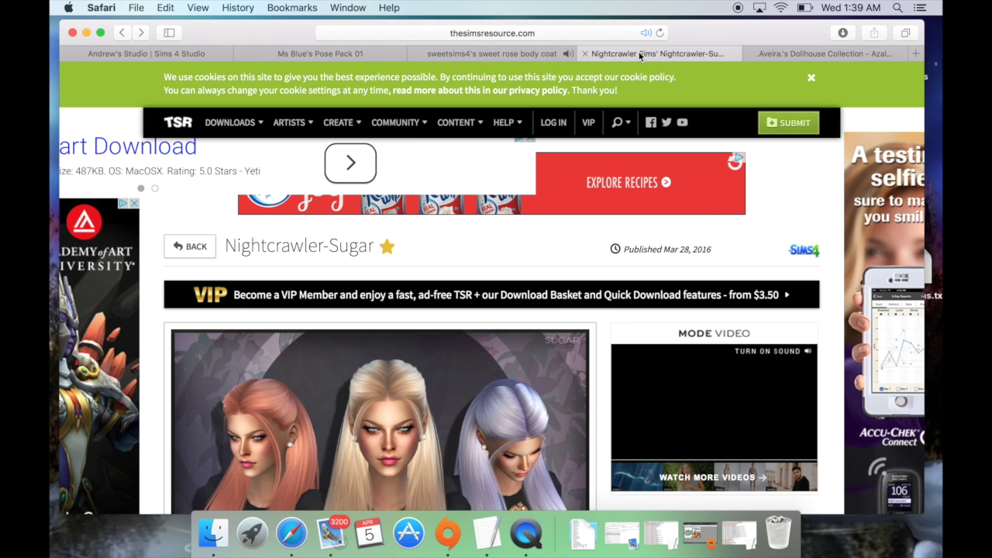
scroll(448, 256, right, 1)
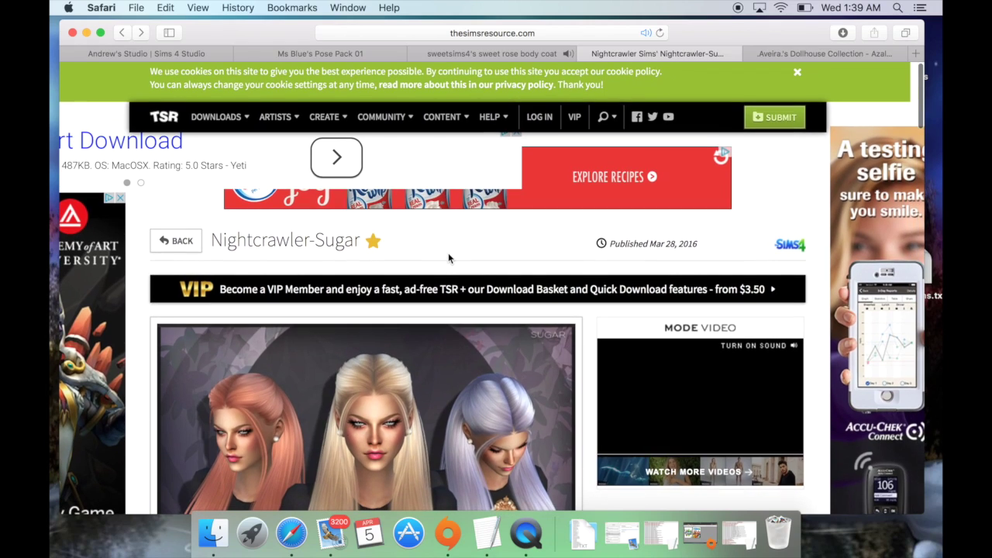
scroll(449, 253, down, 2)
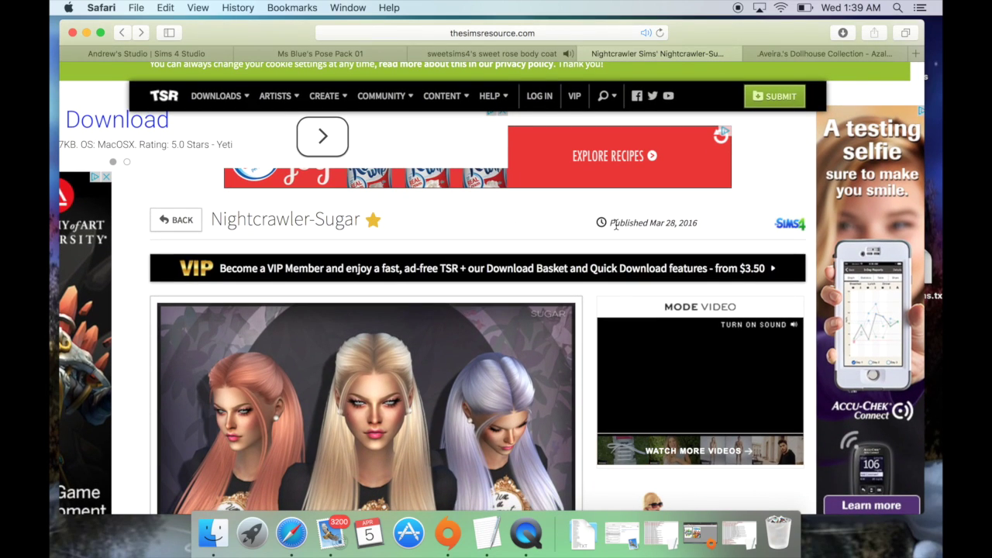
scroll(616, 224, down, 10)
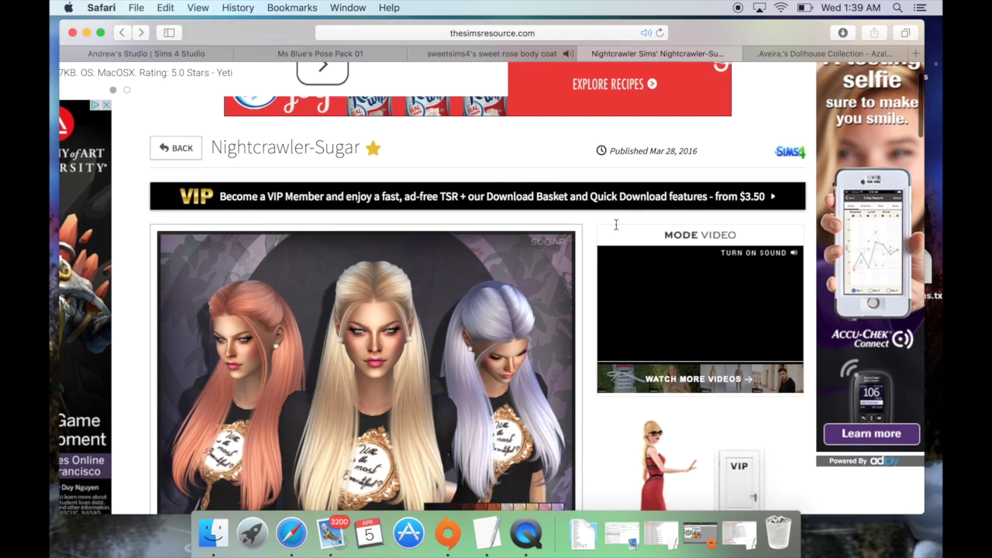
scroll(615, 245, up, 10)
scroll(615, 245, left, 1)
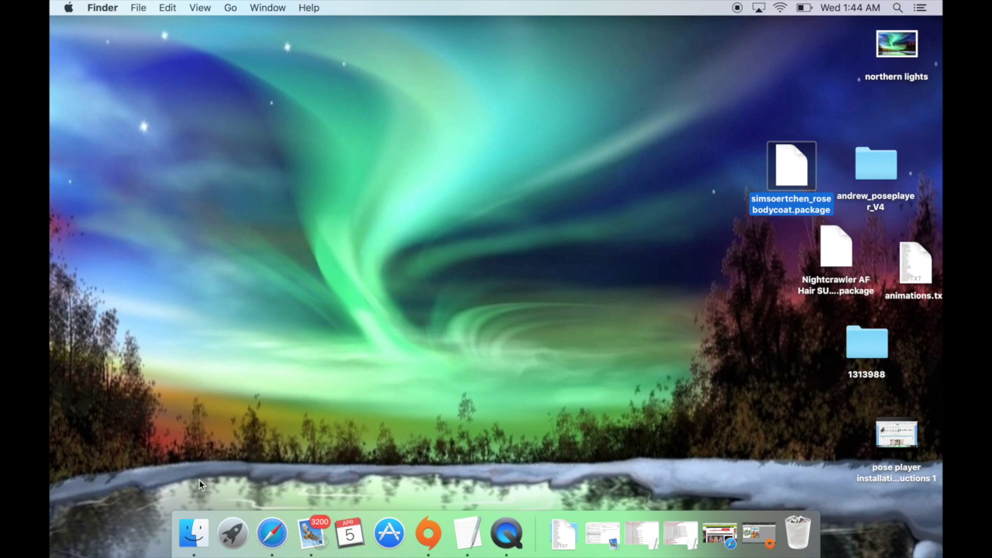
click(194, 535)
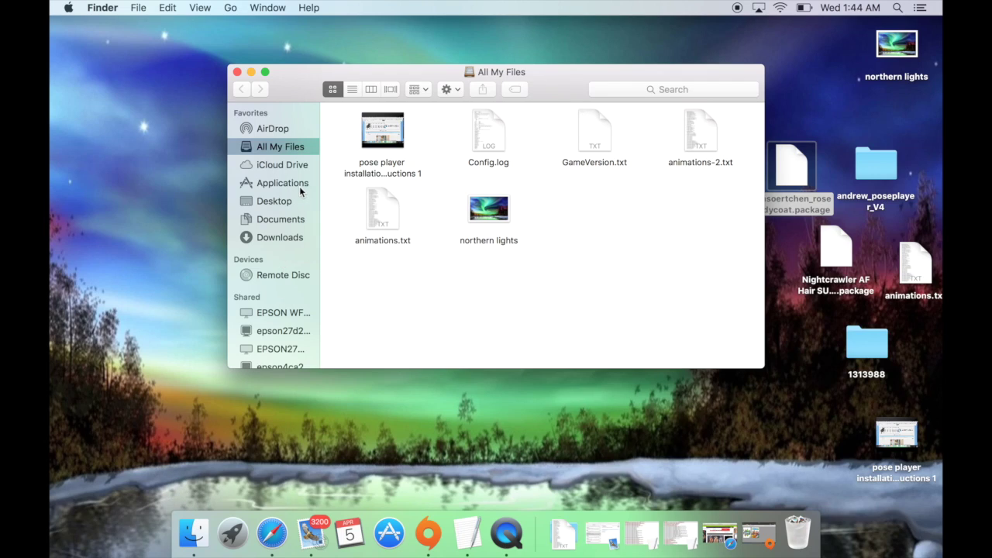
Open Documents > Electronic Arts > The Sims 4 > Mods, plus the desktop andrew_poseplayer_V4 folder
click(291, 221)
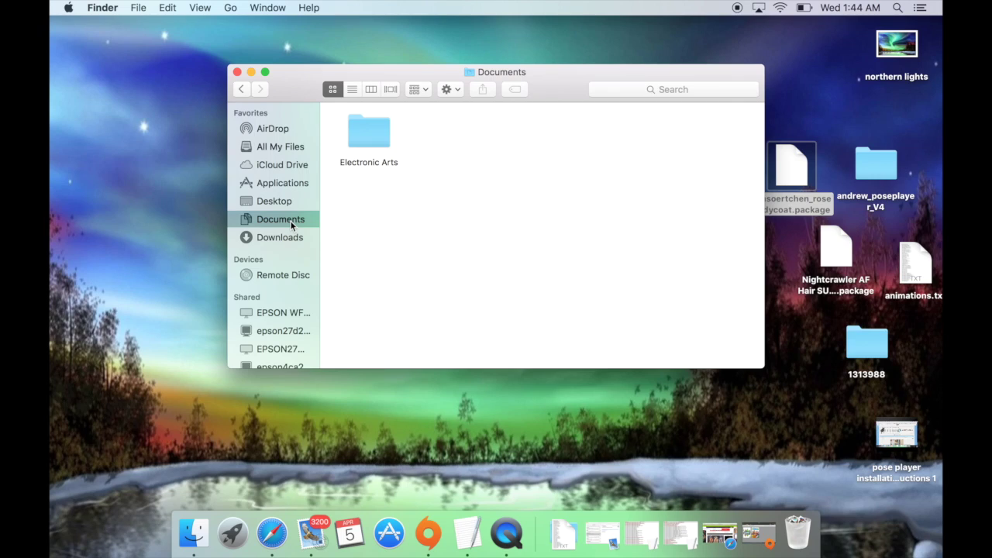
click(377, 138)
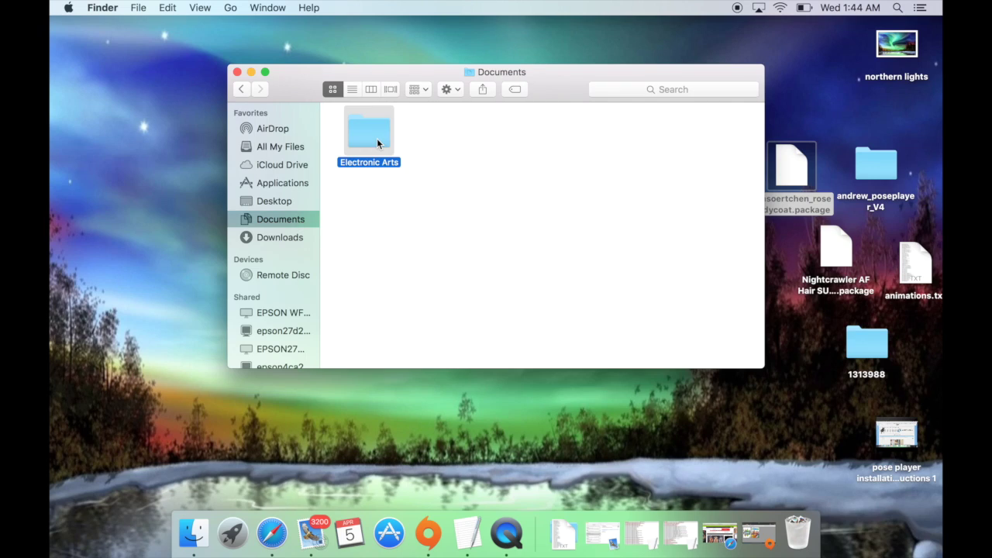
double_click(378, 142)
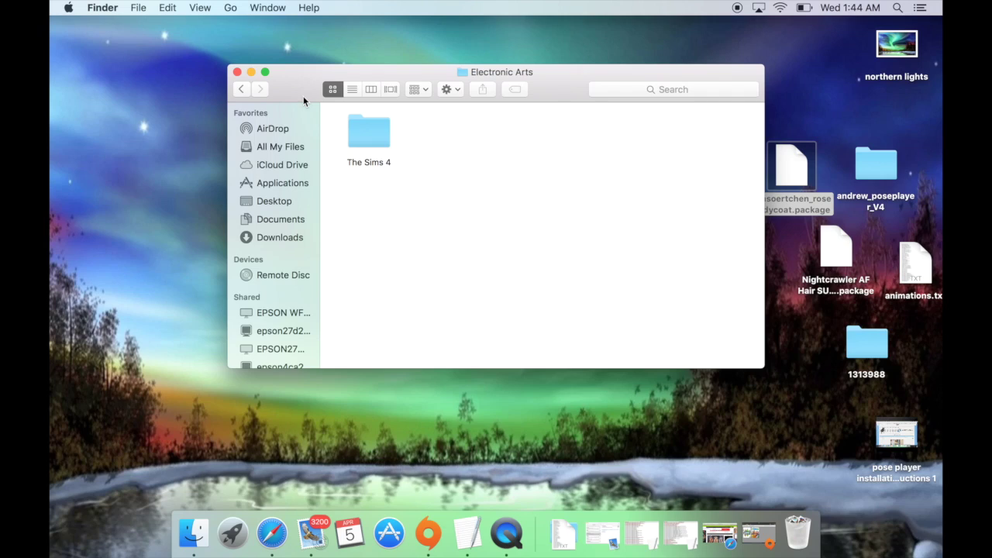
double_click(386, 136)
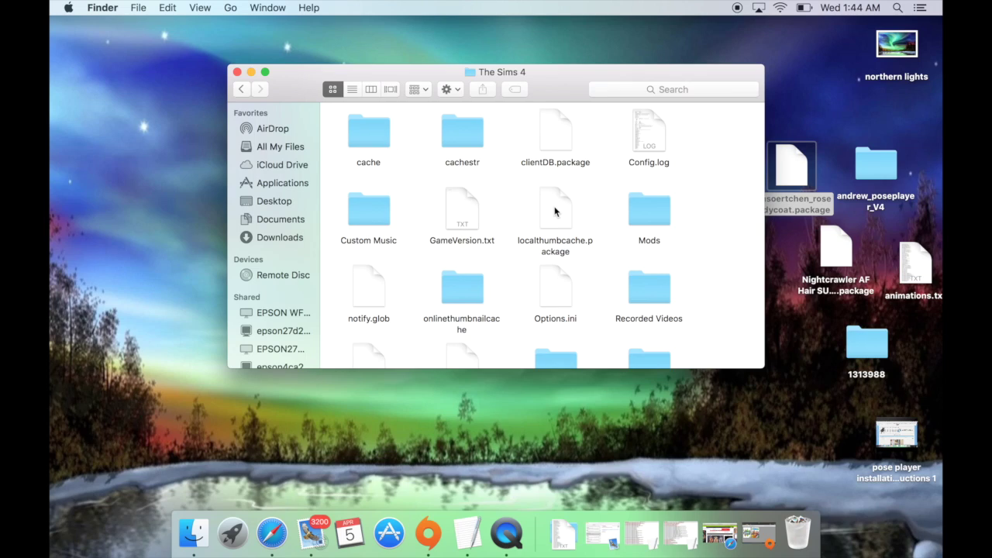
scroll(556, 211, down, 1)
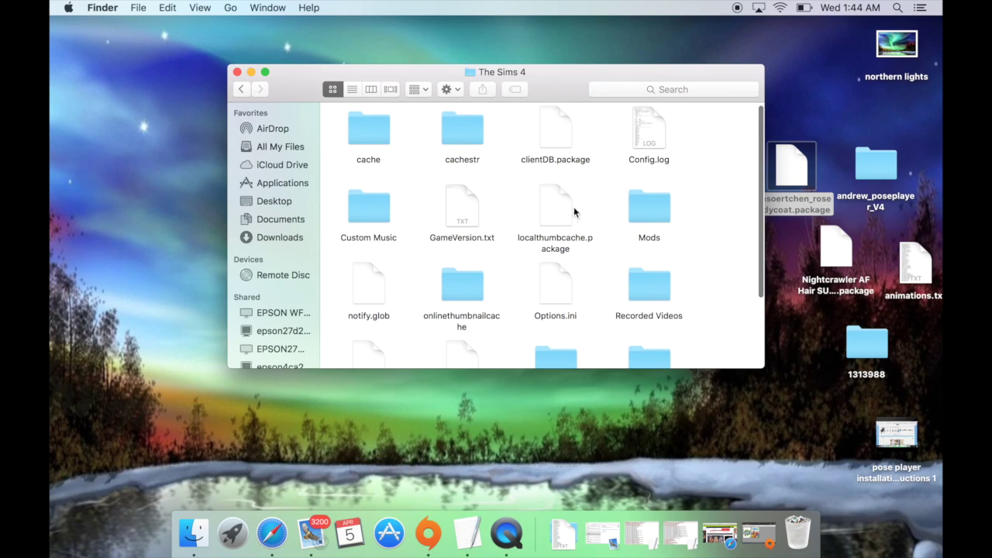
click(663, 218)
double_click(663, 217)
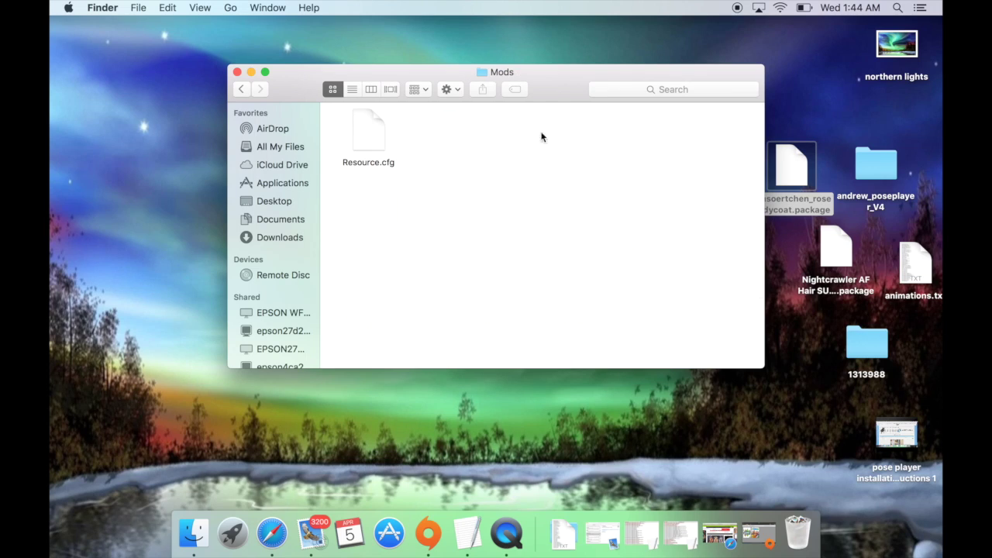
click(893, 163)
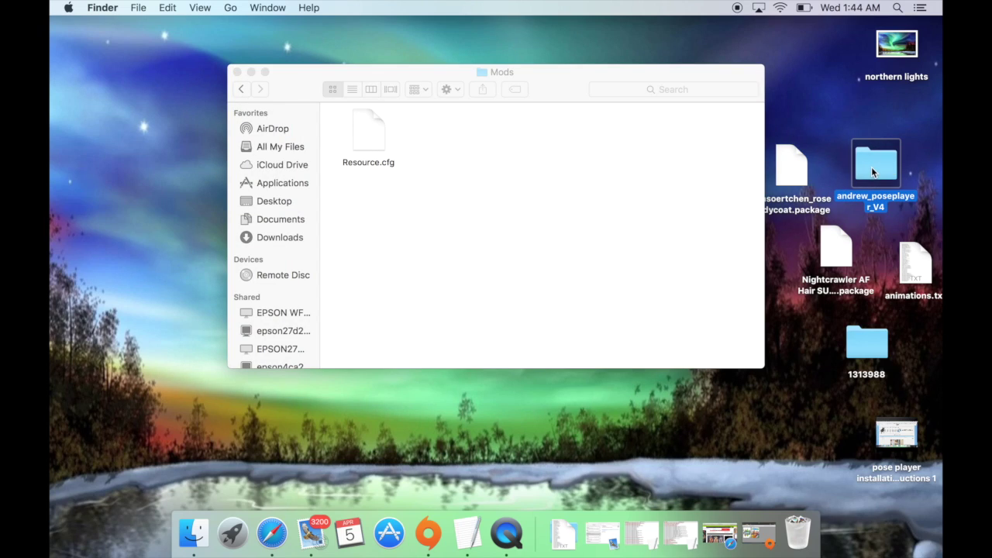
double_click(872, 169)
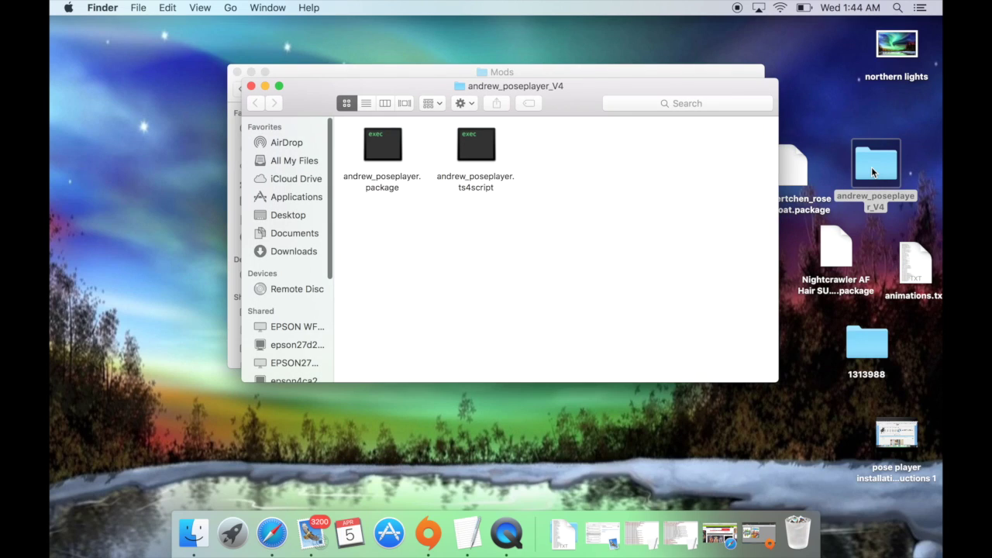
Move the andrew_poseplayer_V4 folder from the desktop into the Mods folder
drag(353, 152, 520, 210)
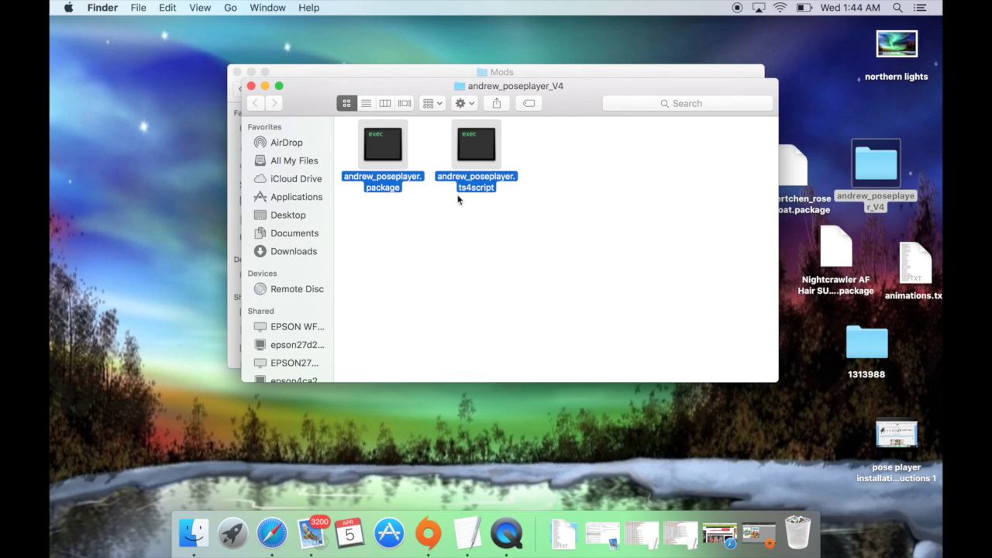
click(252, 86)
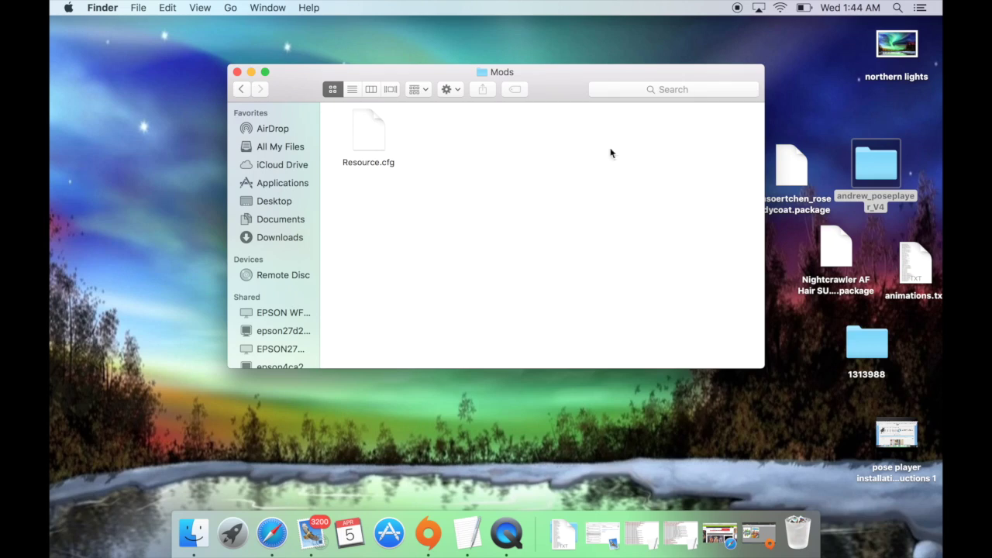
drag(881, 165, 475, 138)
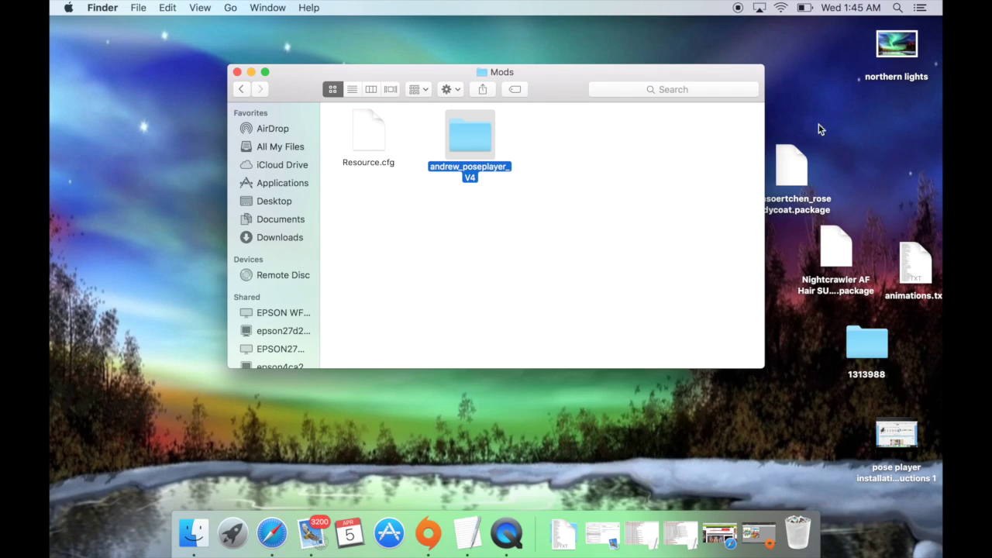
Move the rose bodycoat and Nightcrawler hair packages into Mods, then open folder 1313988
click(800, 159)
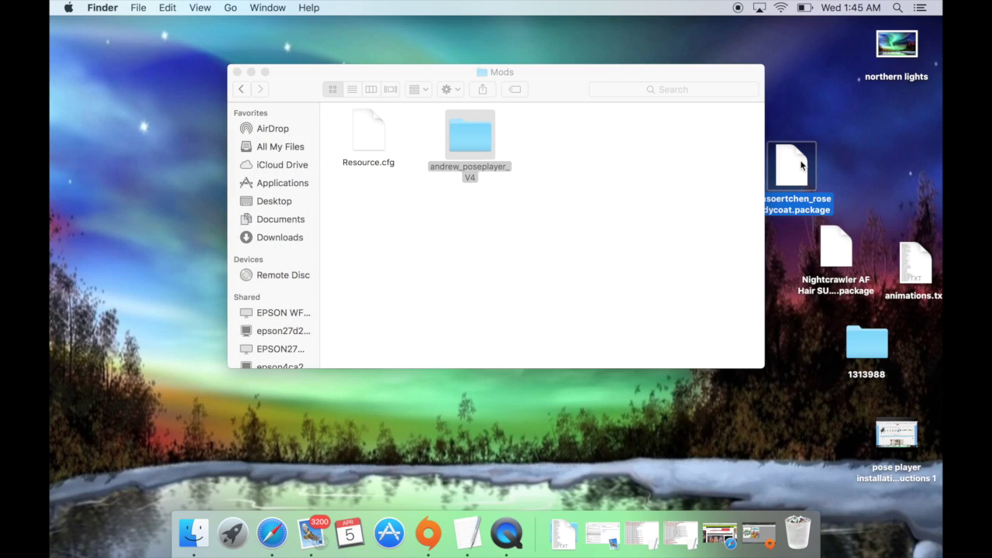
drag(800, 160, 399, 234)
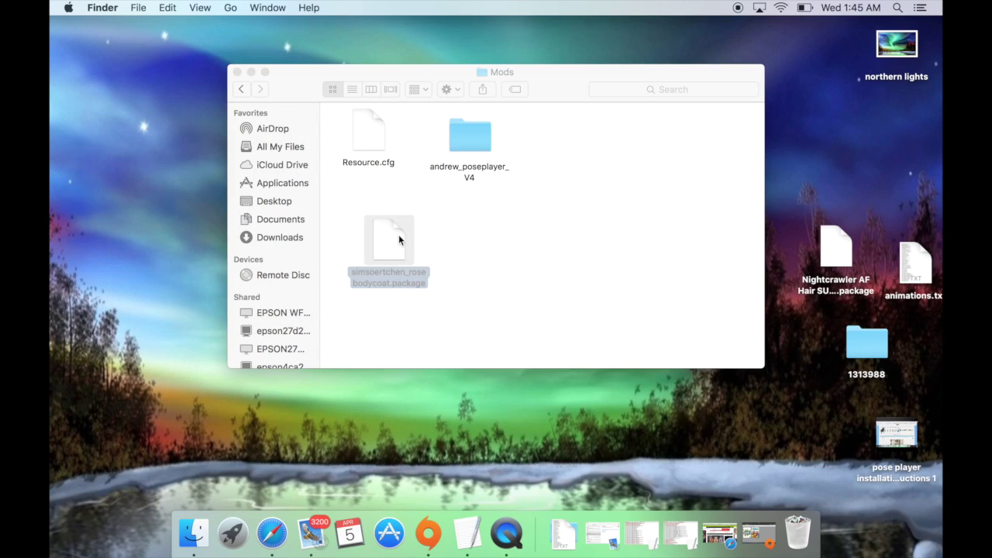
drag(839, 249, 475, 248)
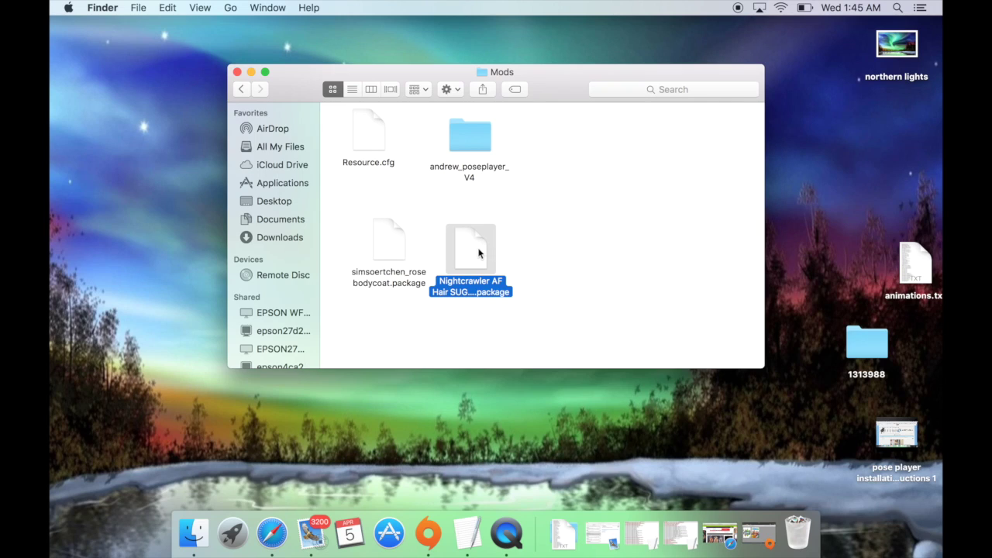
double_click(852, 333)
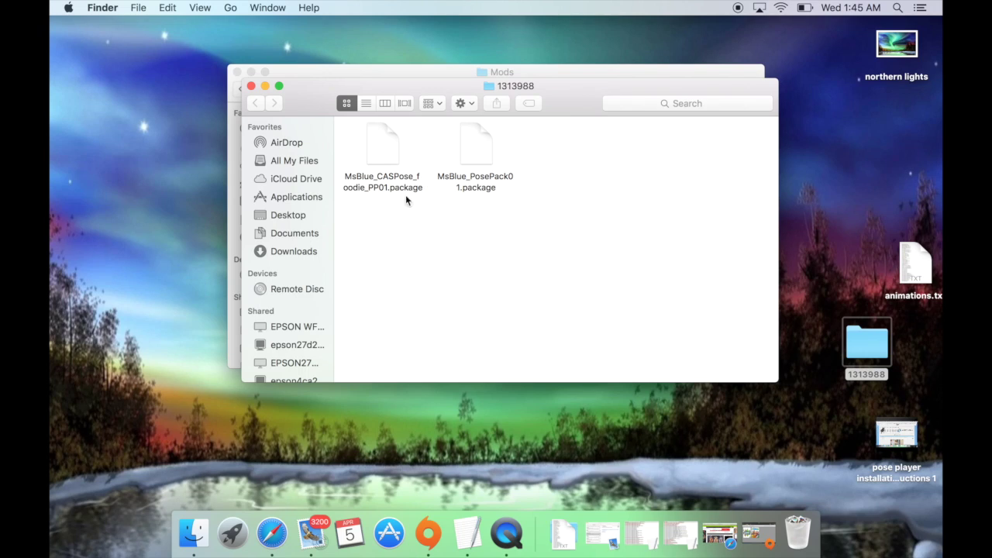
Check the Ms Blue's Pose Pack 01 page, then move MsBlue_PosePack01.package into Mods and hide 1313988
click(271, 535)
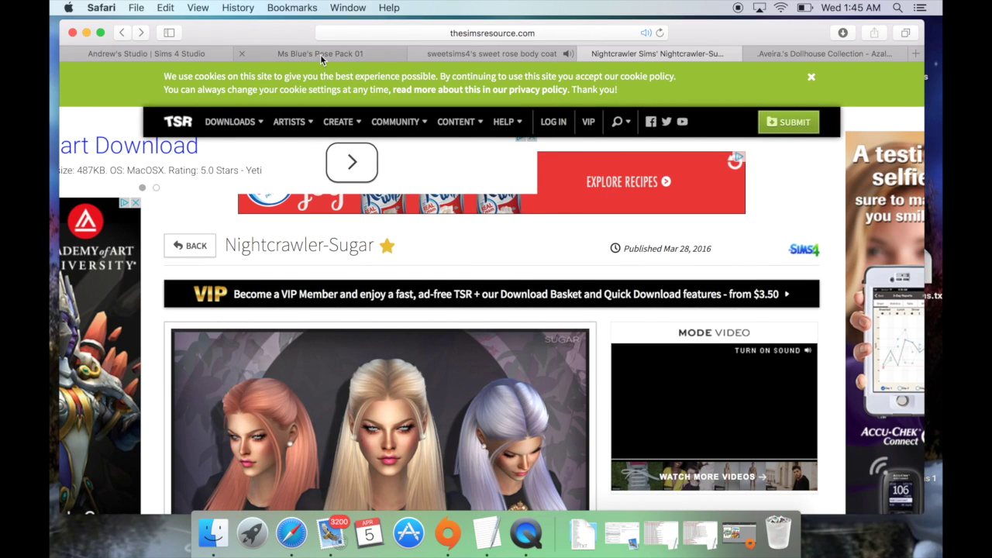
click(320, 55)
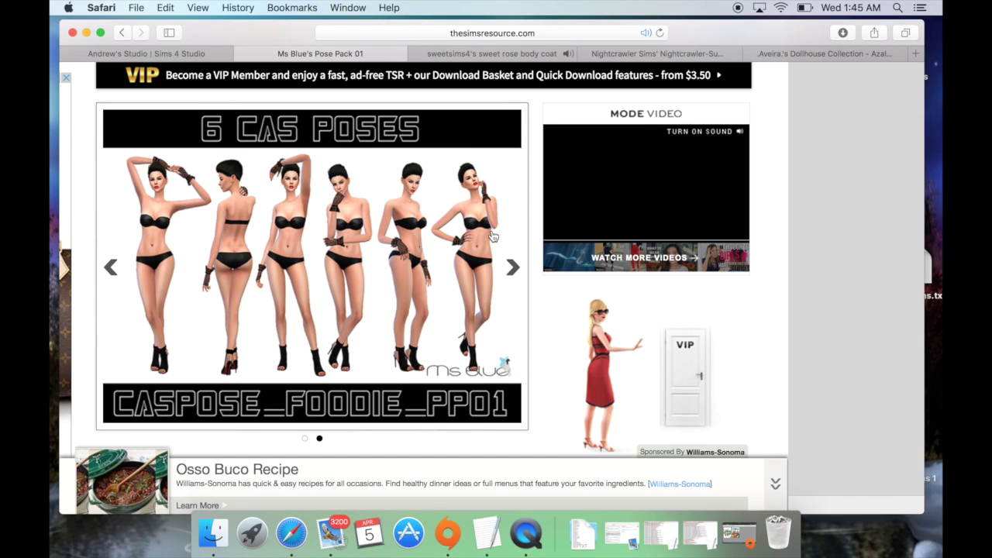
key(super+Tab)
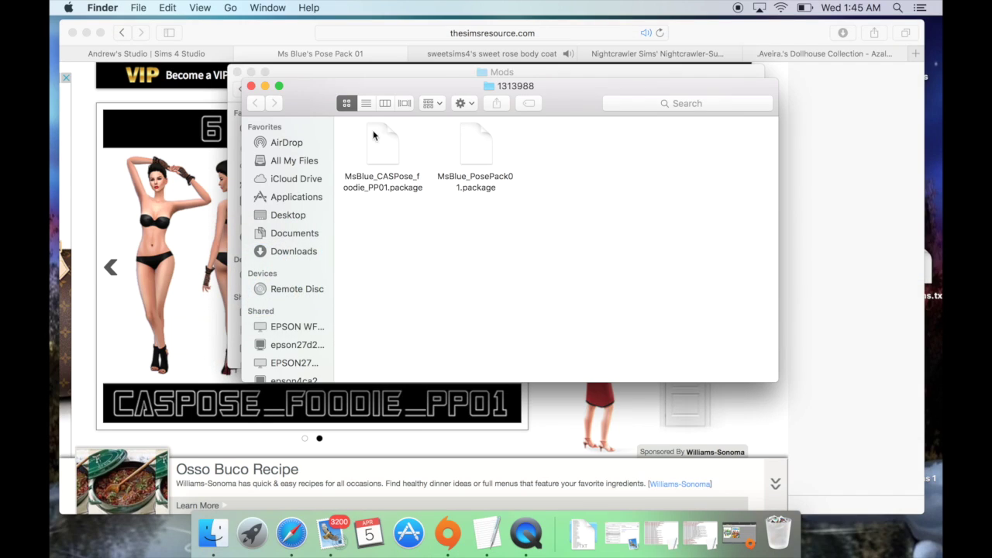
drag(421, 84, 645, 142)
drag(558, 72, 442, 61)
click(702, 203)
drag(707, 204, 424, 199)
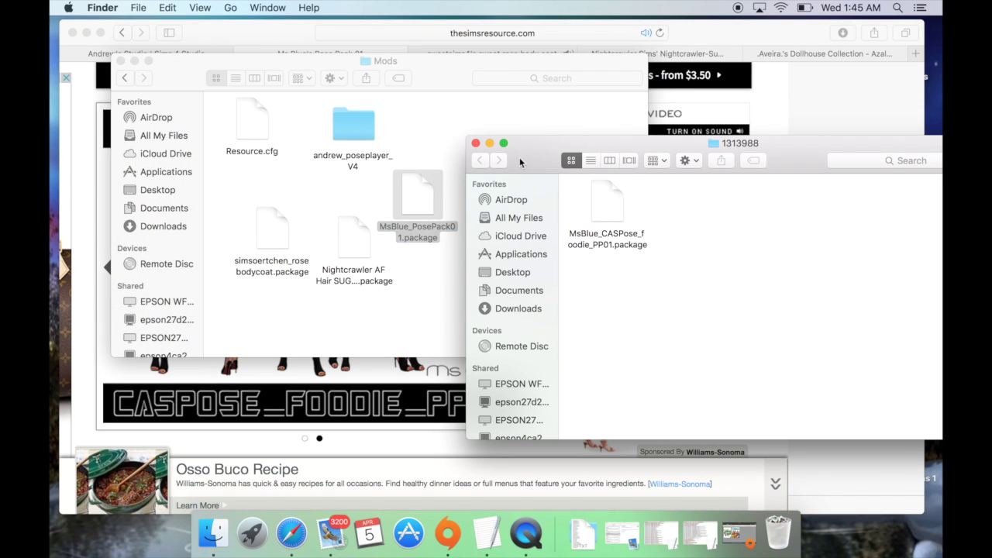
click(489, 143)
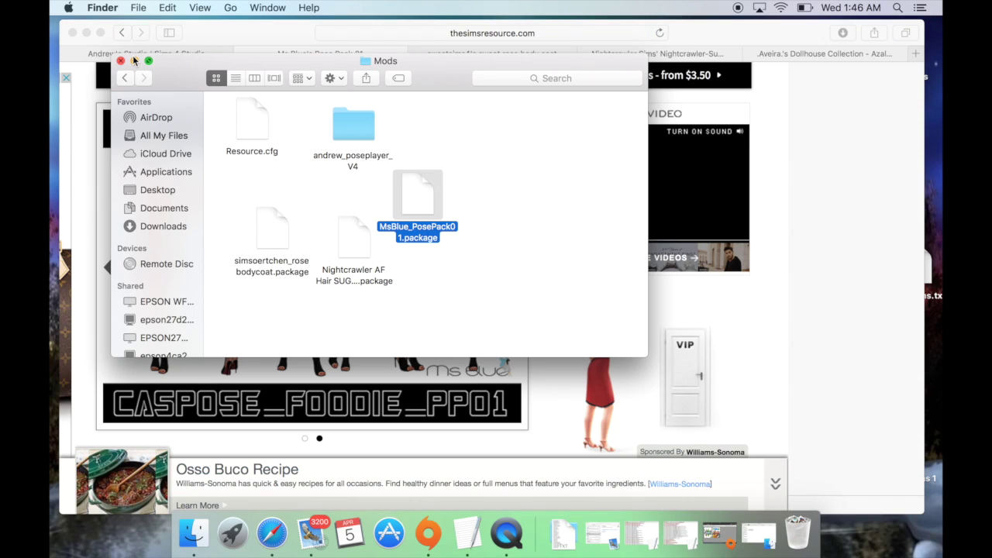
click(441, 138)
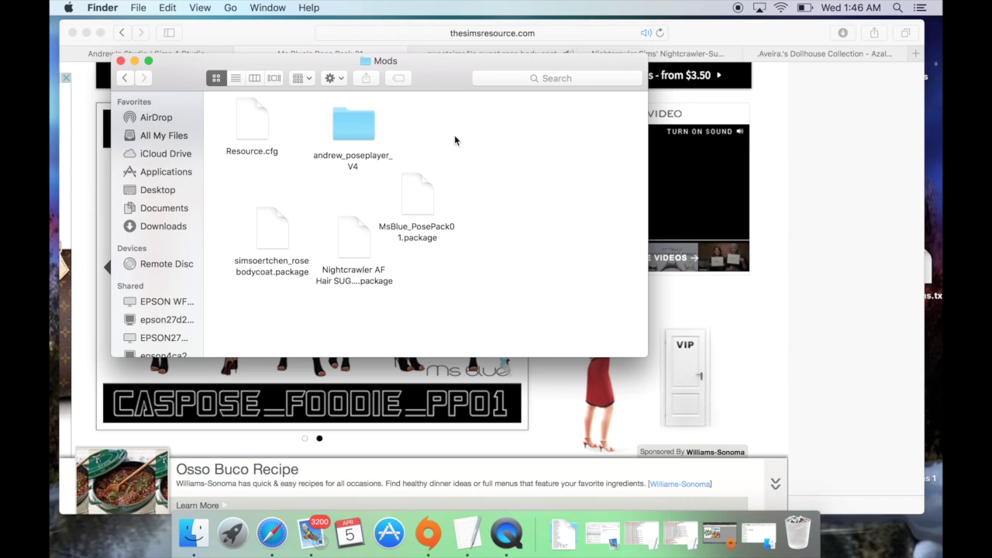
Clean up the Mods folder icons by Name, then minimize the Mods window
right_click(455, 140)
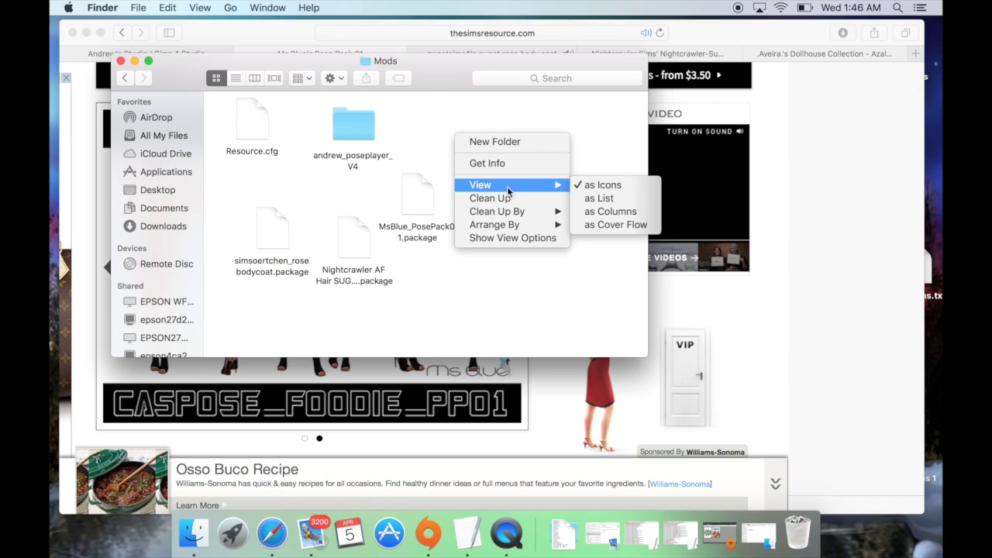
mouse_move(538, 213)
click(642, 211)
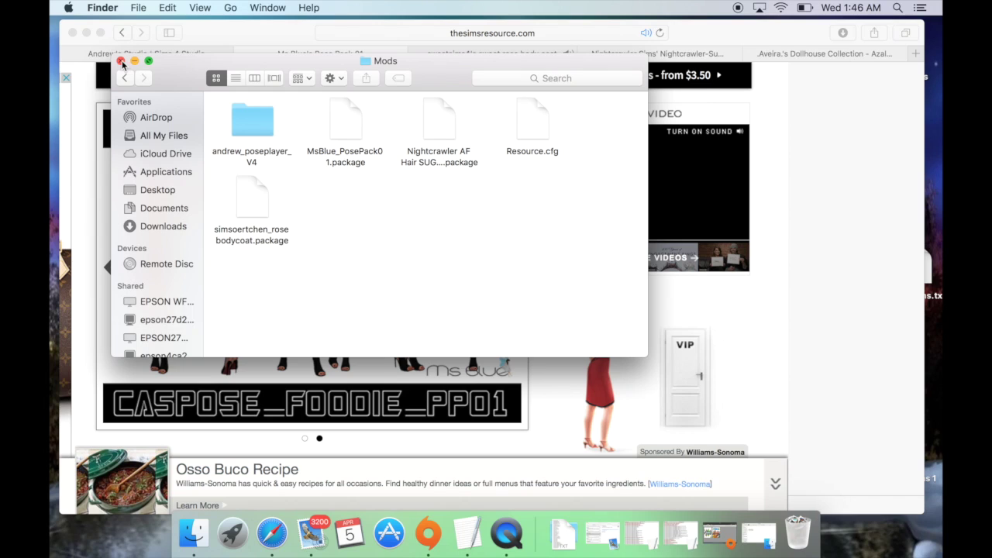
drag(144, 70, 129, 66)
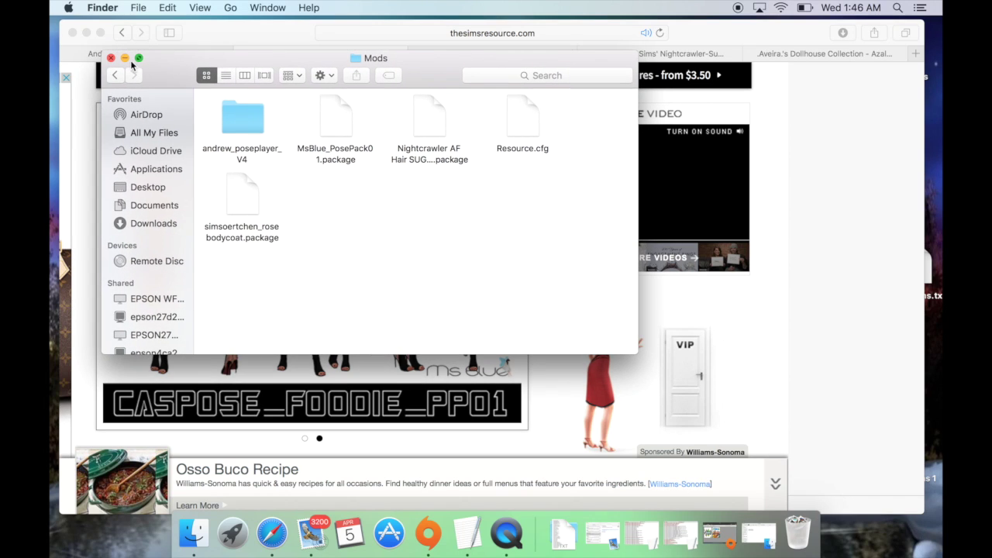
click(120, 58)
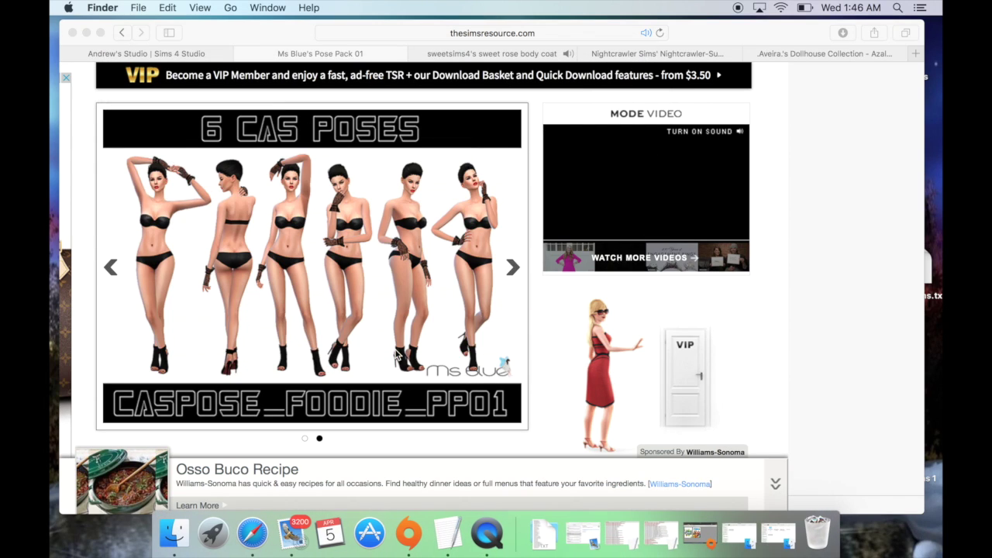
Launch The Sims 4 from the Origin library and minimize Origin while it loads
click(410, 533)
mouse_move(412, 279)
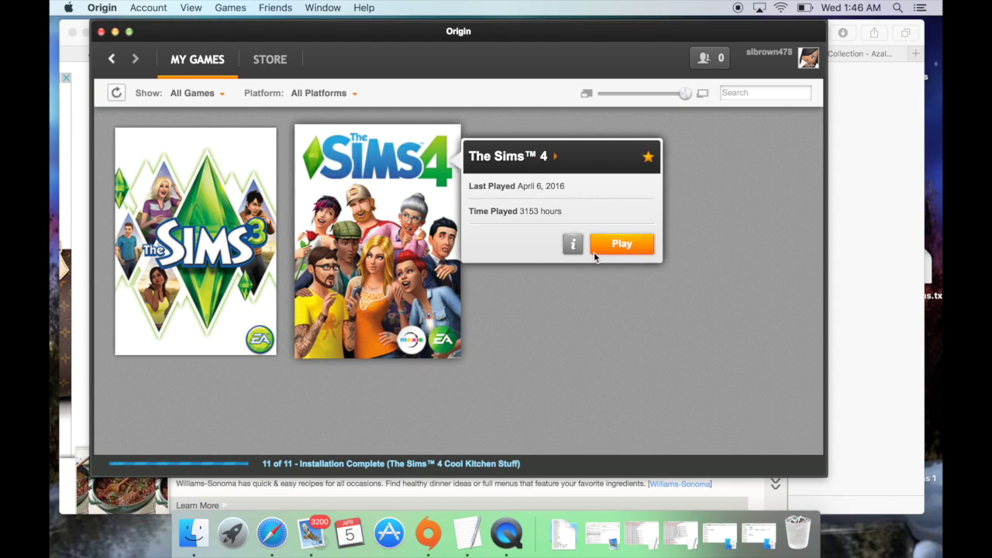
click(613, 244)
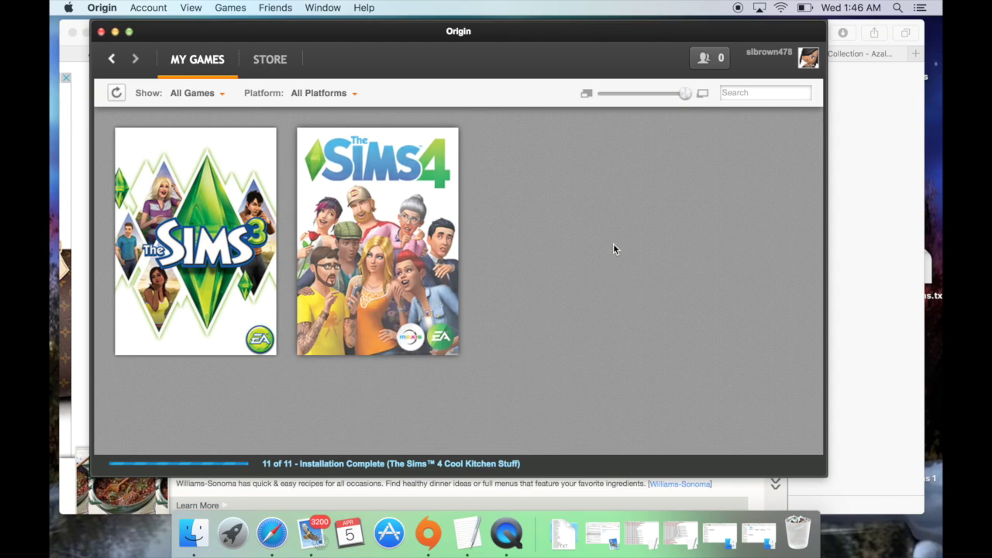
click(115, 33)
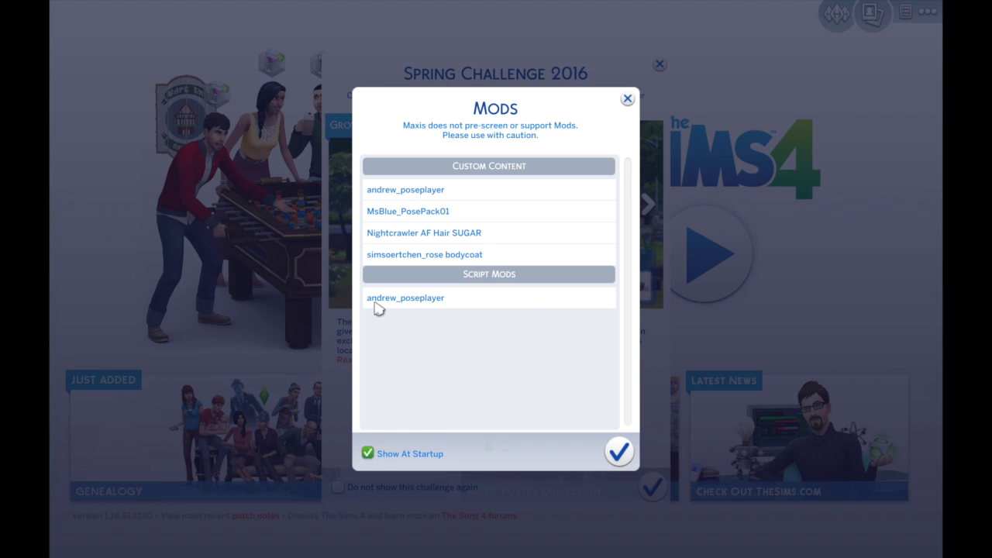
Dismiss the installed mods list and the Spring Challenge announcement, then open the game menu
click(619, 451)
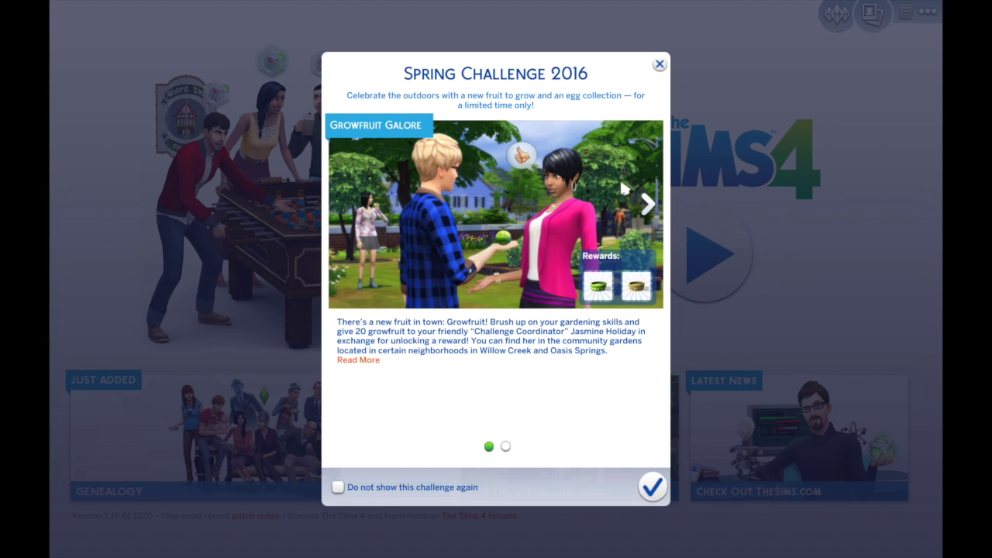
click(647, 204)
click(659, 65)
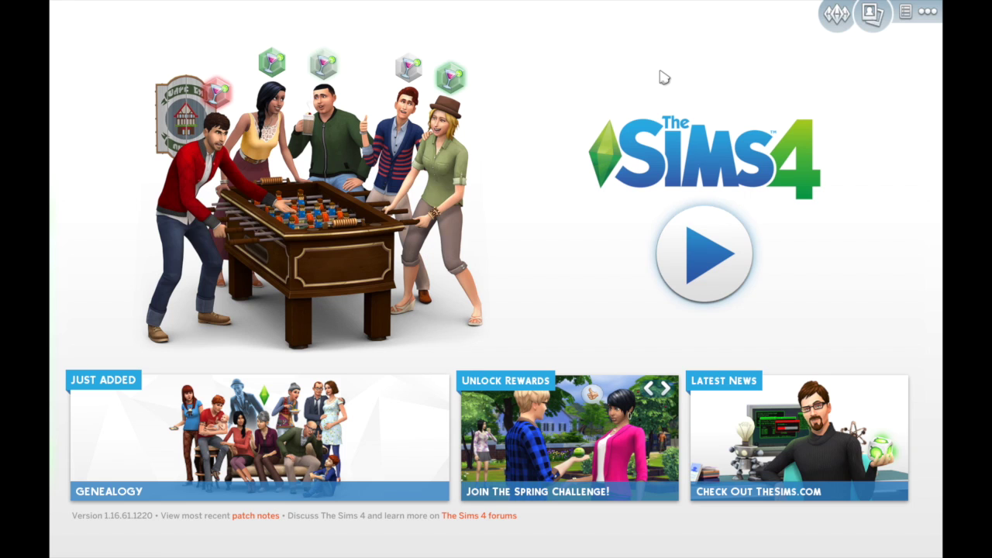
click(929, 12)
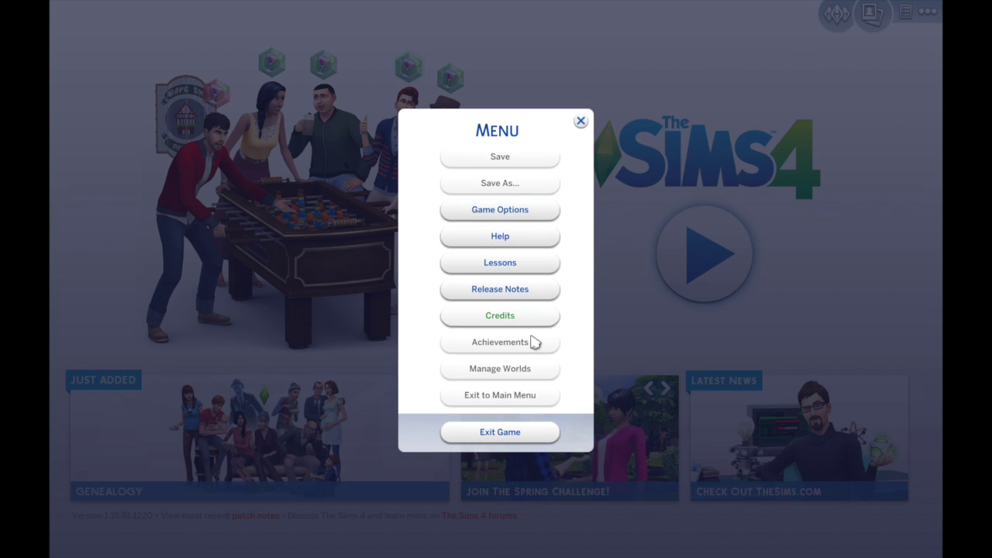
Tick Script Mods Allowed under Game Options > Other, apply the change, and close the menus
click(514, 218)
click(280, 242)
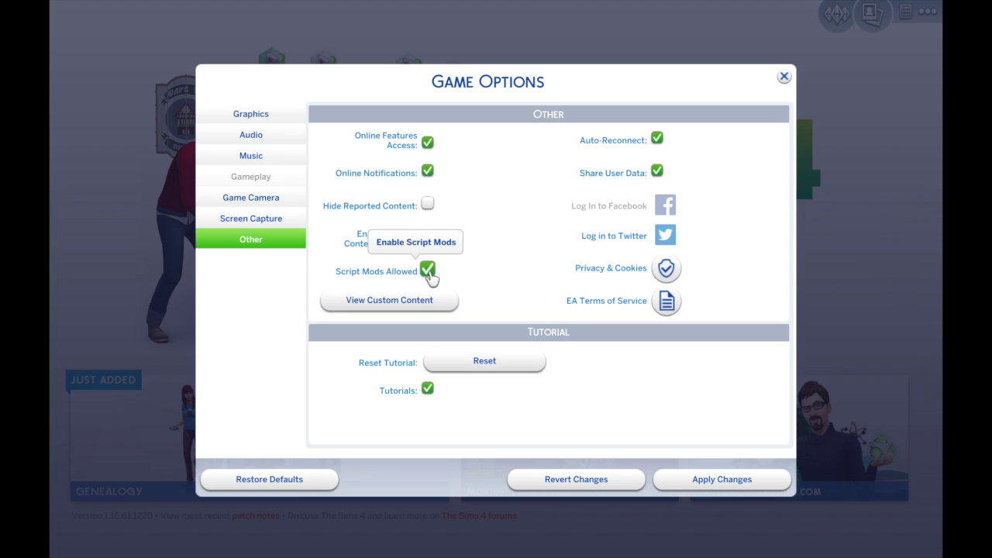
click(695, 486)
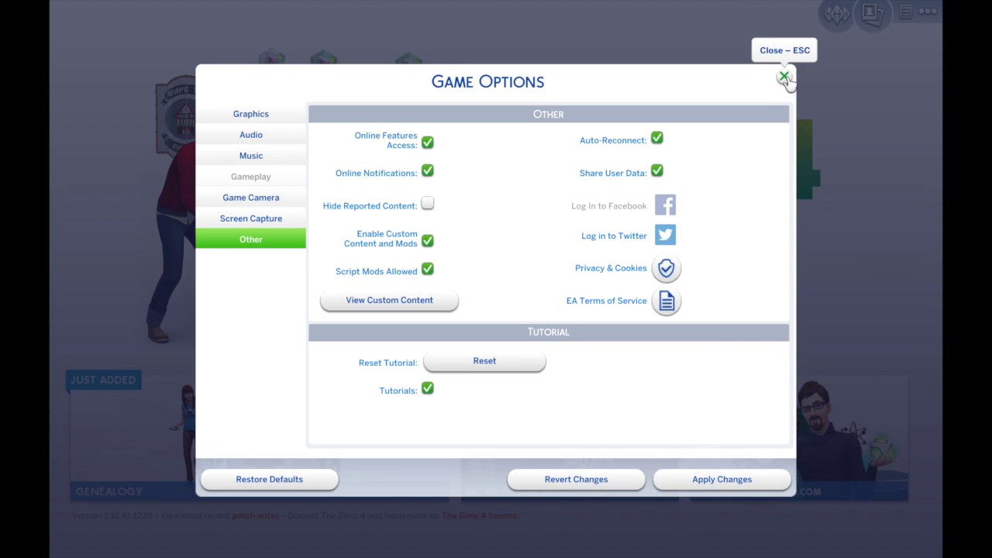
click(785, 77)
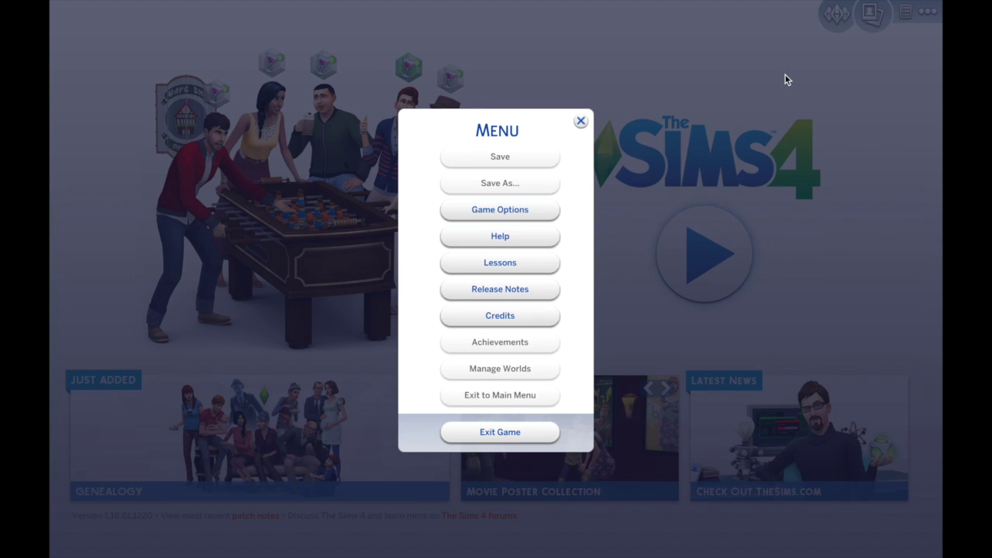
click(581, 122)
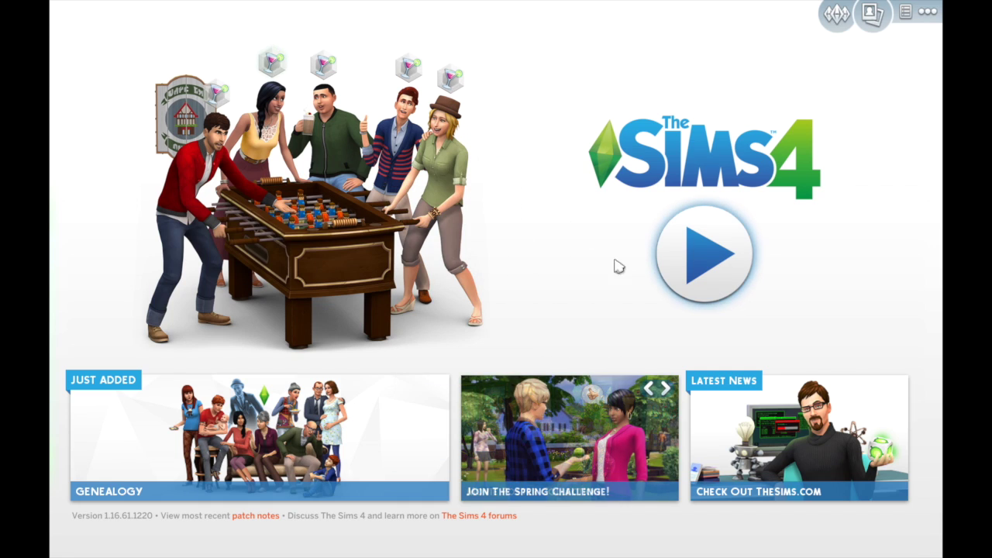
Start a new game, skip the Create a Sim tutorial, and make the Sim female
click(708, 272)
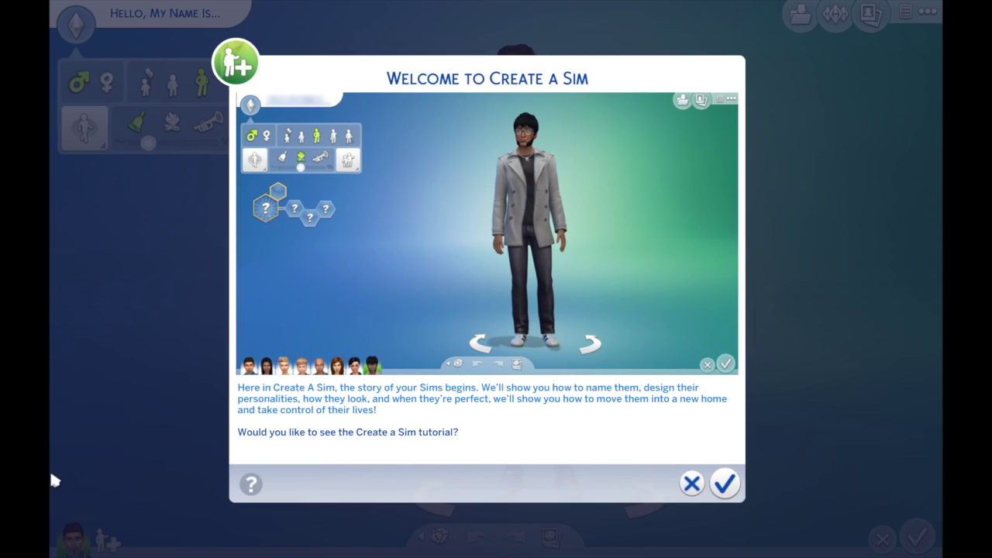
click(692, 483)
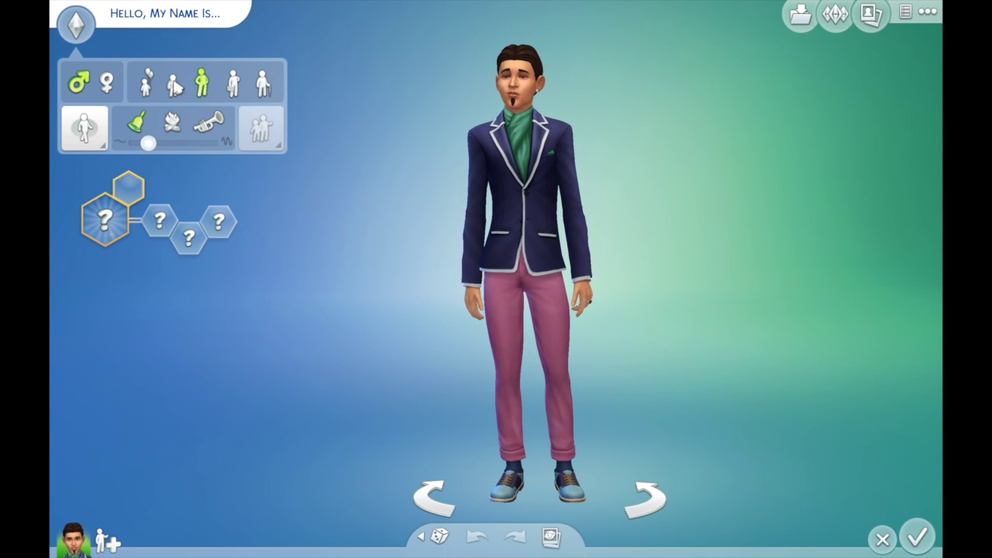
click(107, 82)
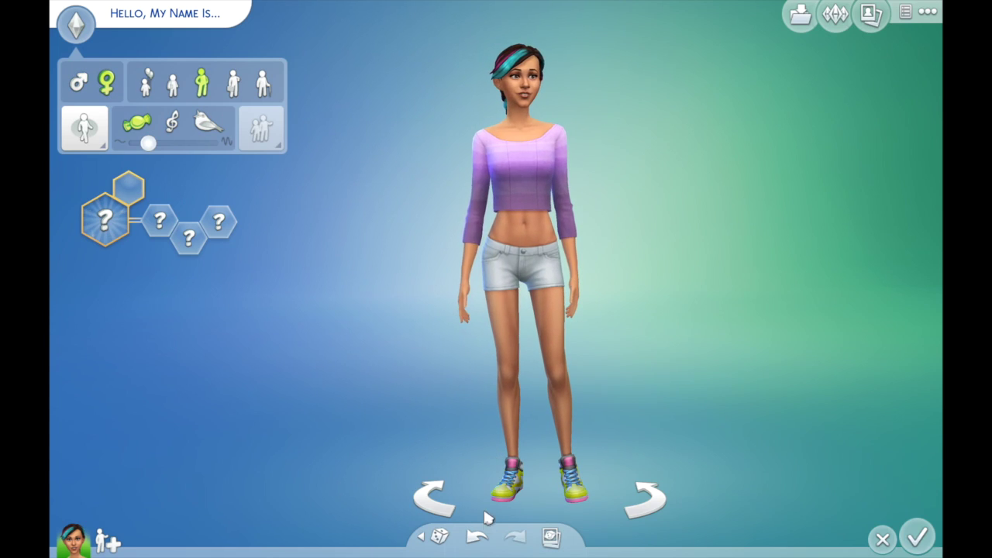
Randomise the Sim until she has a dark bob, black cardigan and white shorts, then select her outfit
click(440, 537)
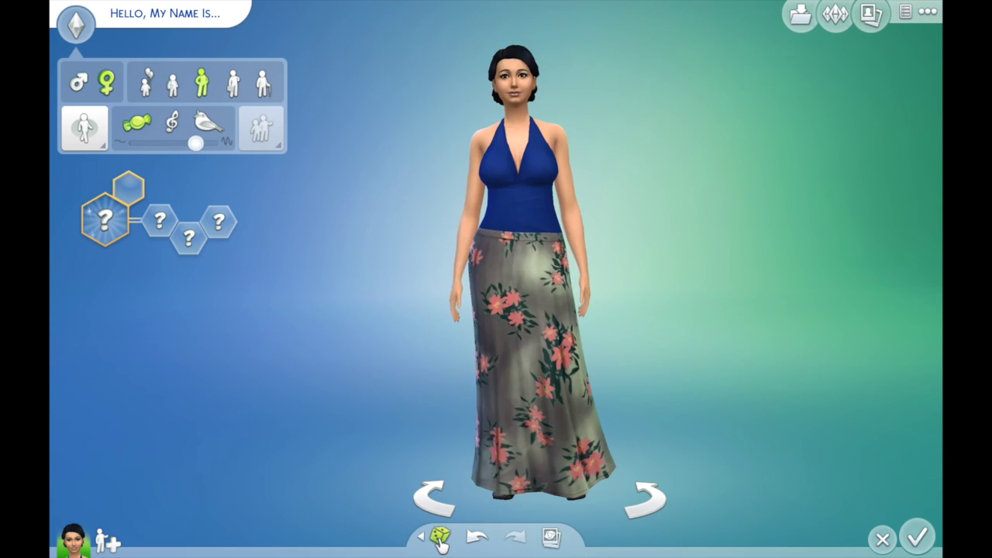
click(439, 537)
click(439, 537)
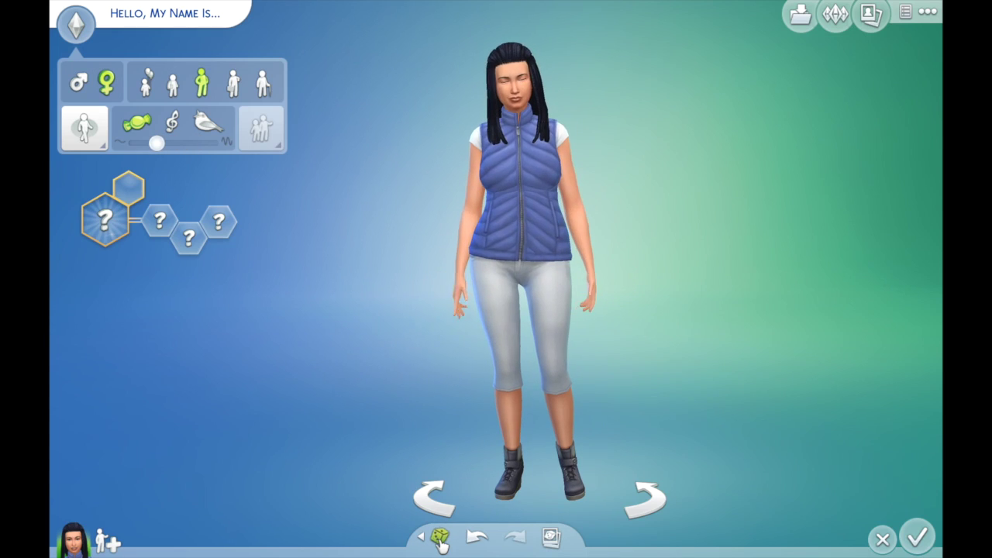
click(440, 538)
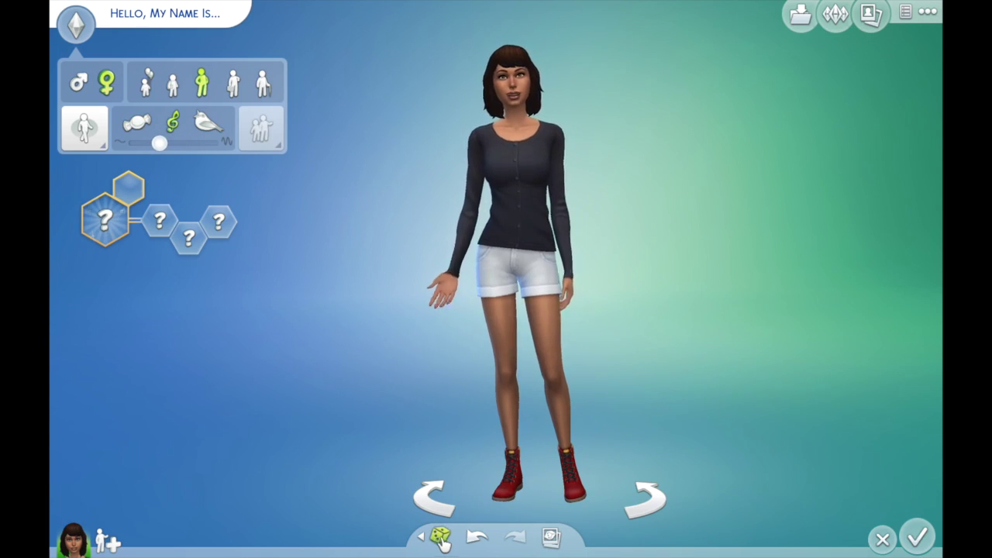
click(531, 224)
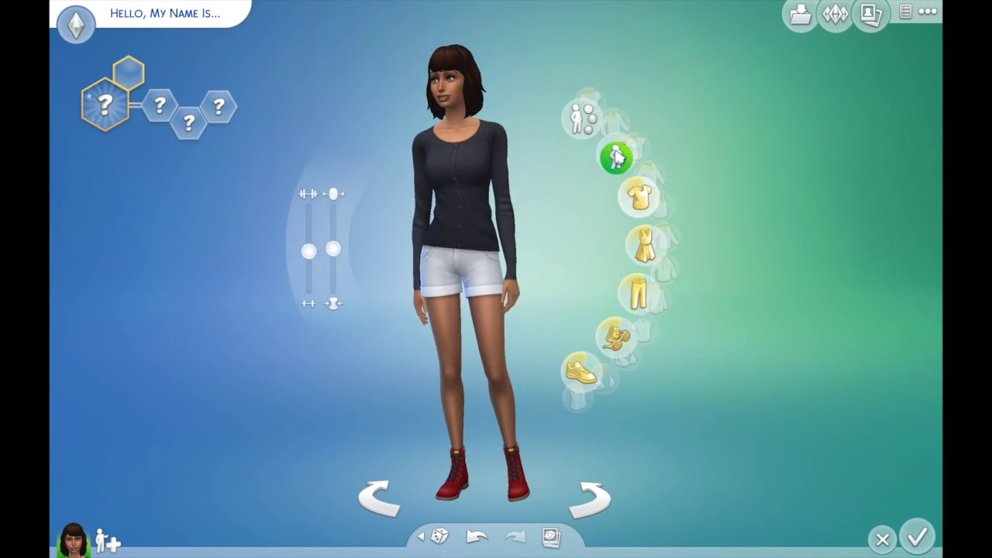
Filter the hairstyle choices to show only custom content
click(403, 73)
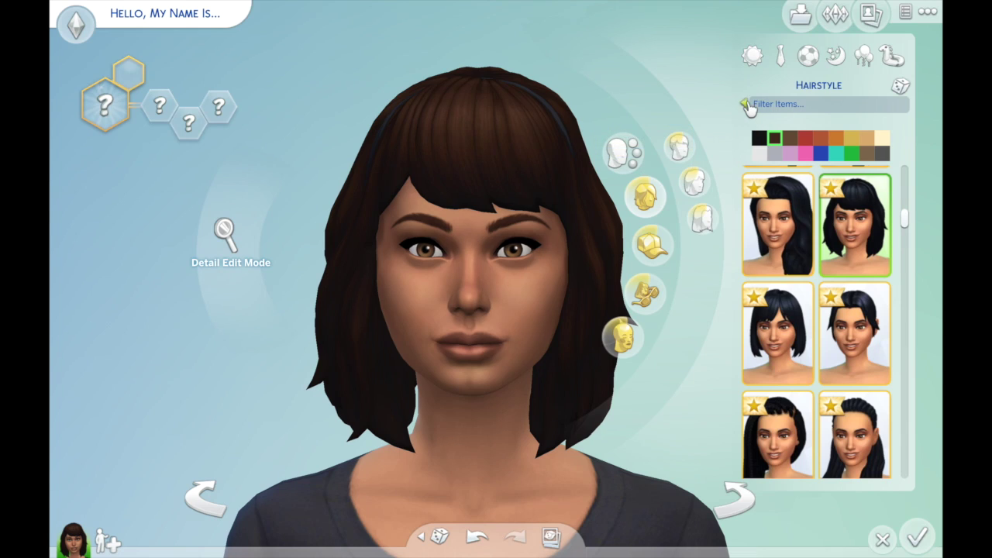
click(744, 106)
click(680, 199)
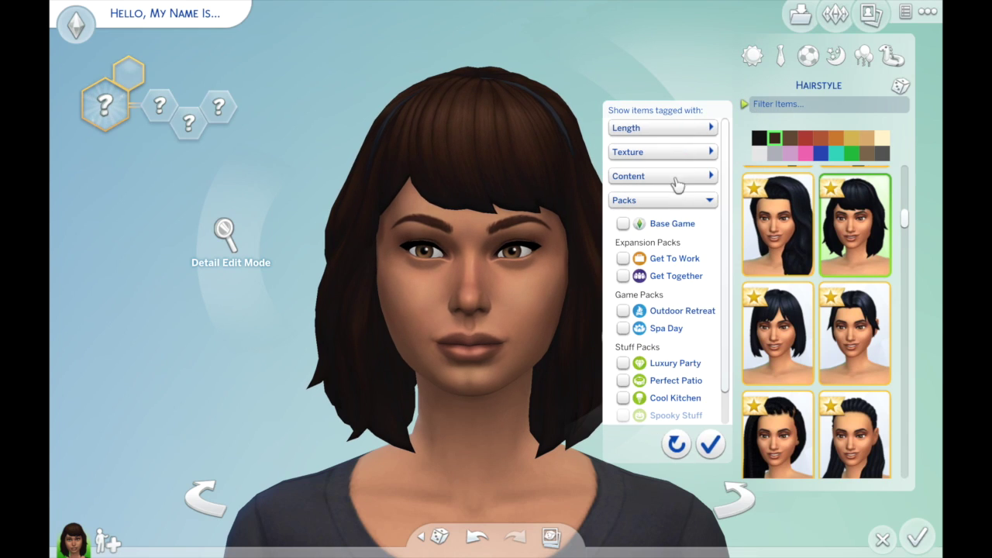
click(678, 177)
click(623, 217)
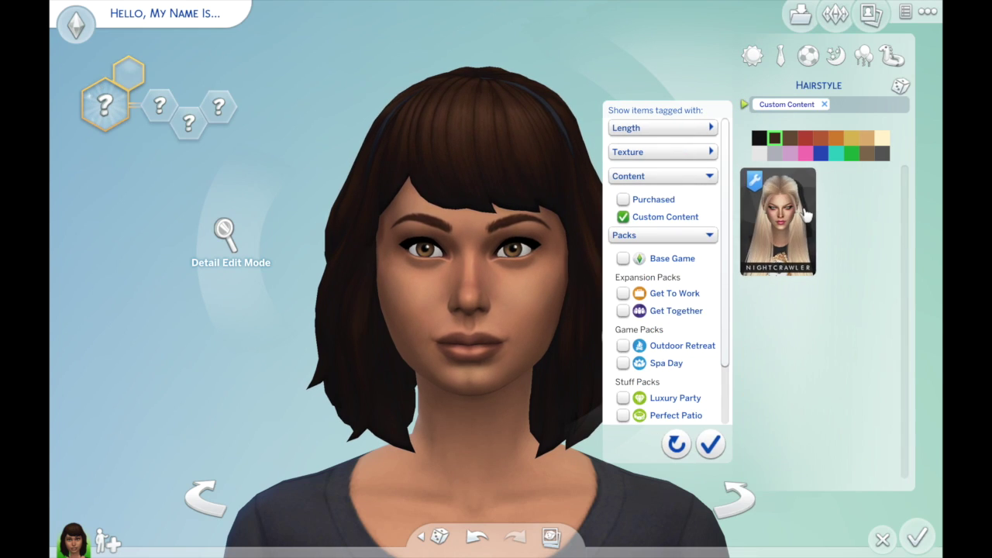
Apply the Nightcrawler long hair in dark brown and return to the full-body view
click(806, 216)
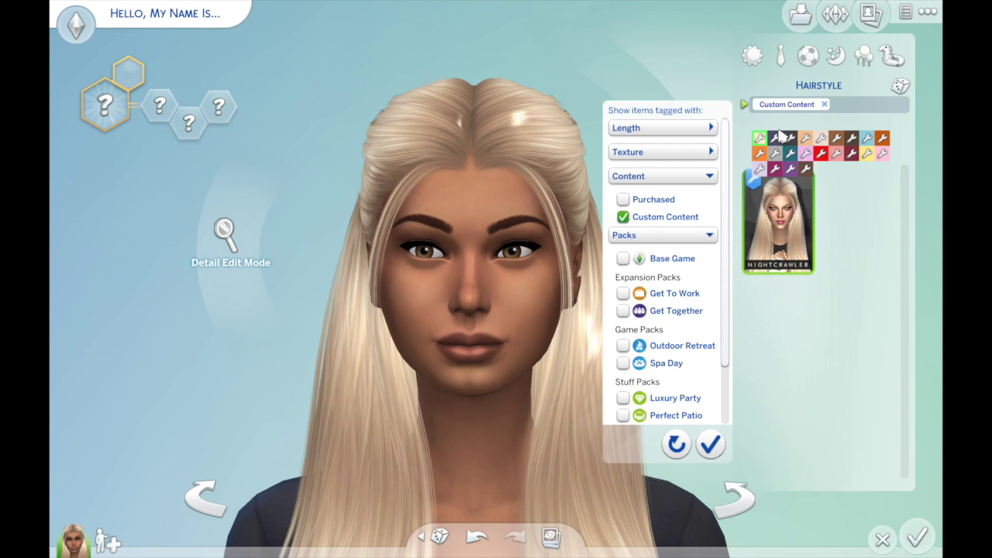
scroll(562, 217, down, 2)
scroll(563, 232, up, 1)
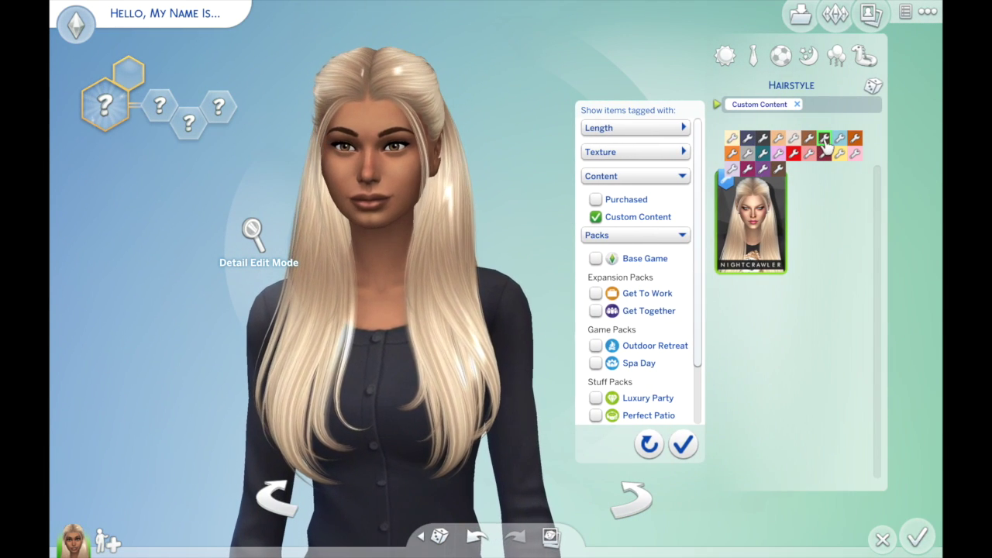
click(824, 138)
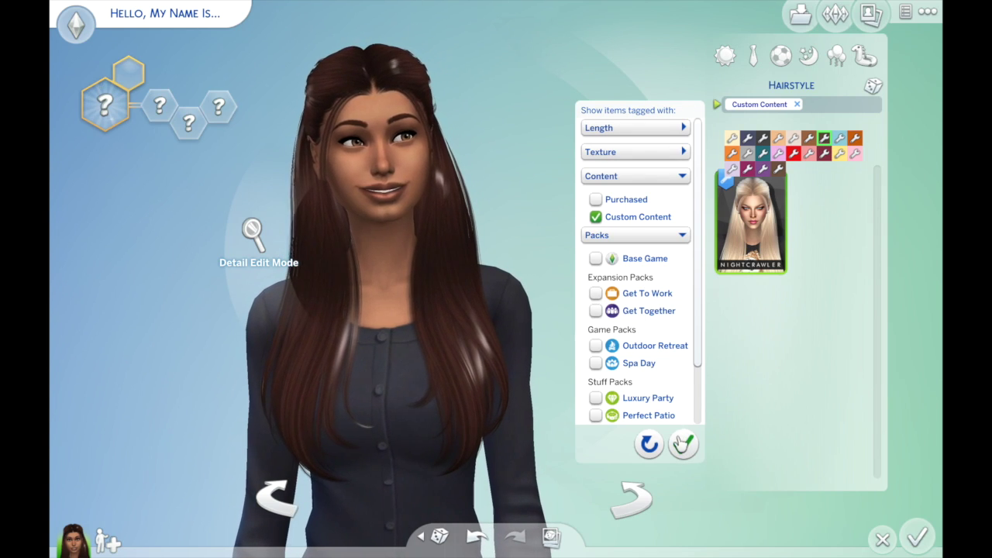
click(683, 443)
click(386, 399)
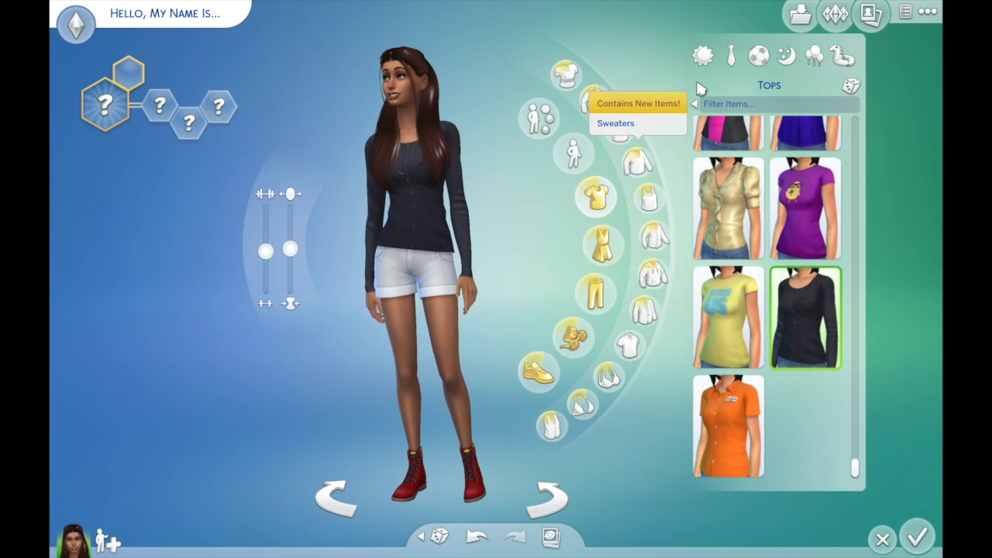
Filter the Full Body outfits to custom content and apply the pink plaid dress
click(602, 243)
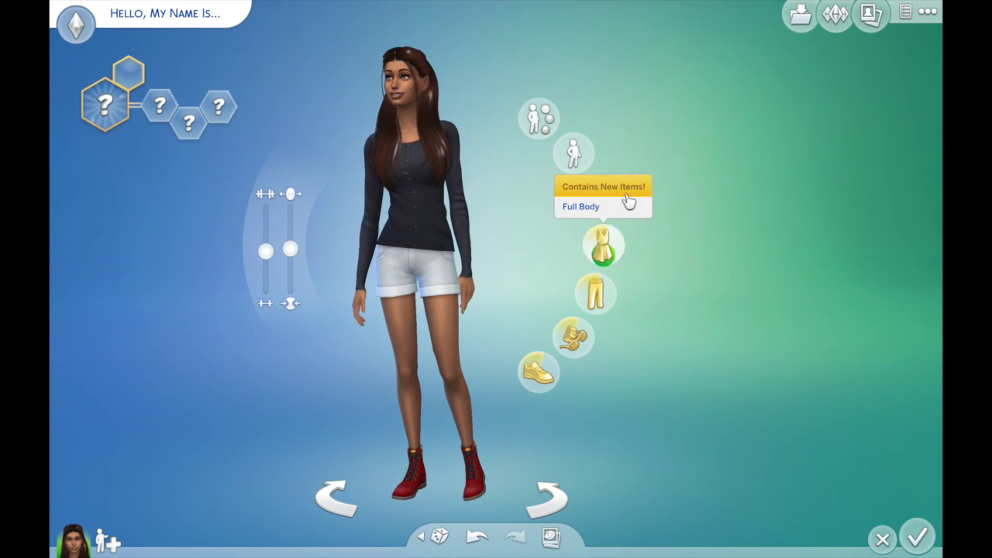
click(693, 104)
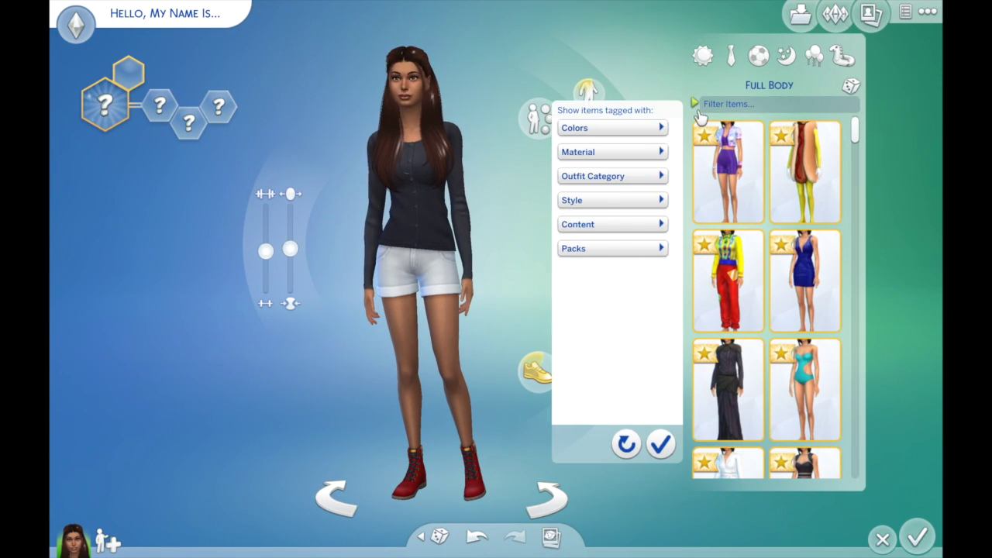
click(633, 224)
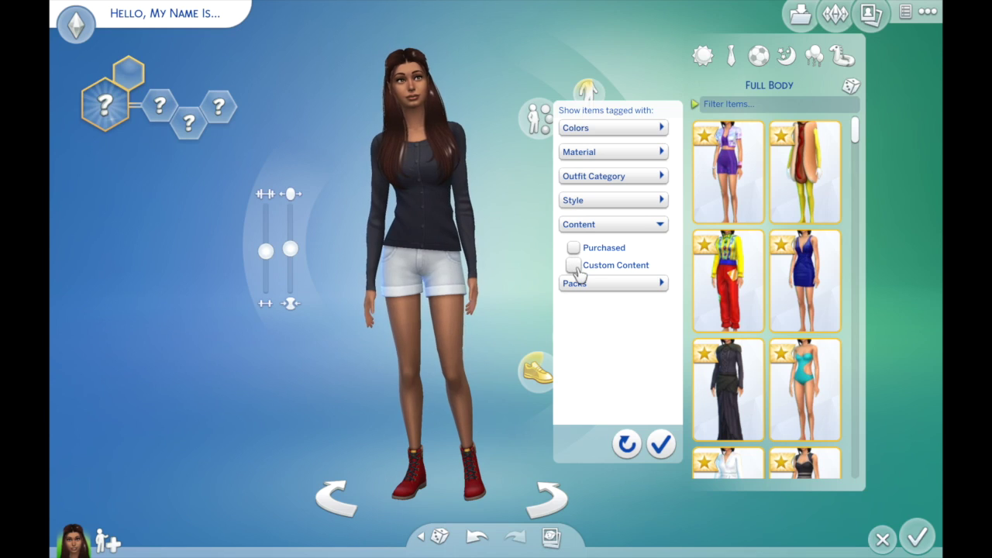
click(574, 265)
click(662, 443)
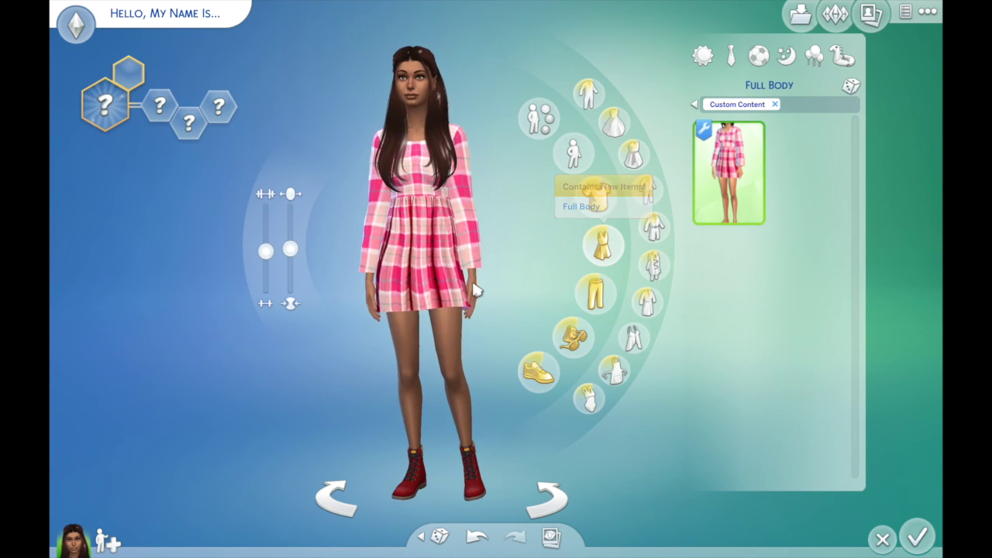
Rotate the Sim to check the dress from behind, then bring up the leave prompt
scroll(477, 289, up, 3)
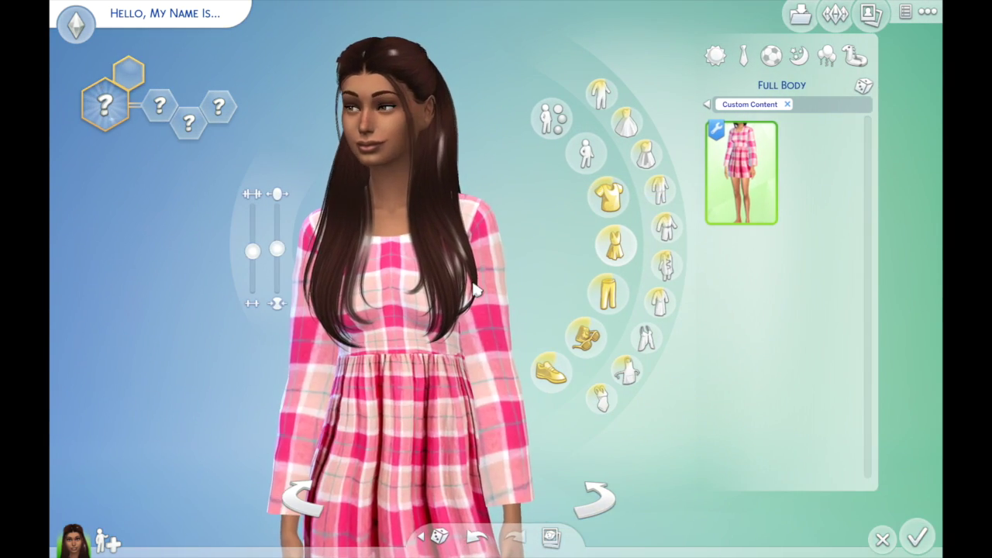
scroll(477, 288, down, 3)
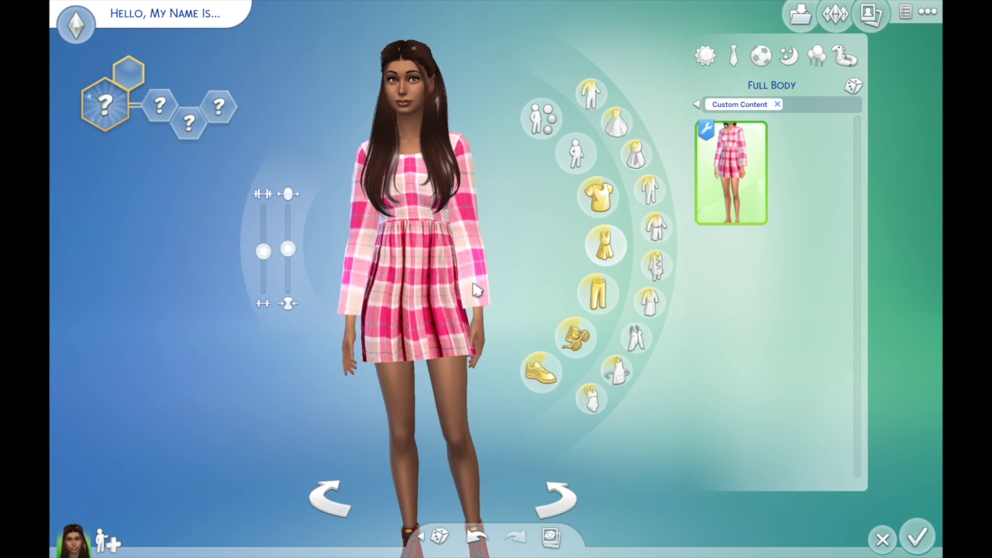
scroll(501, 396, down, 2)
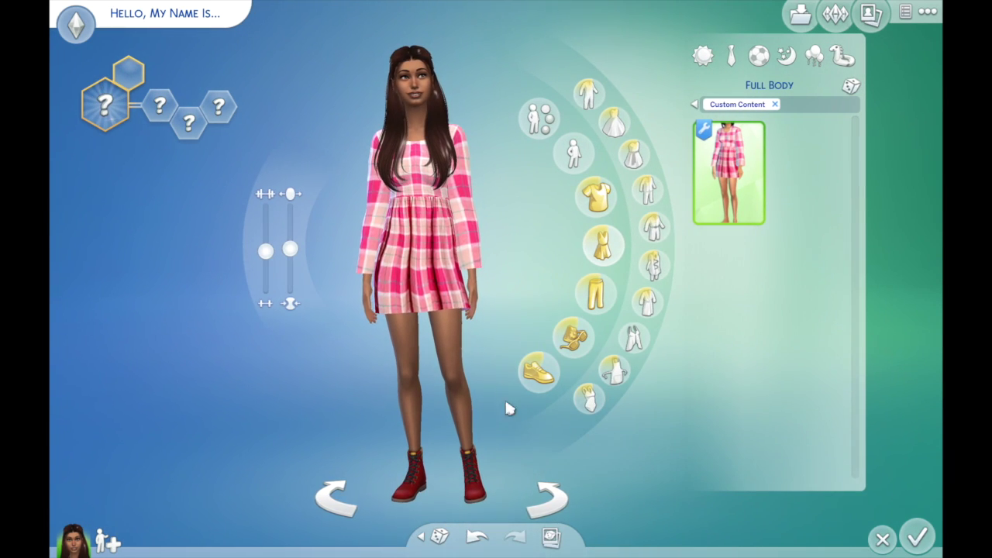
click(547, 496)
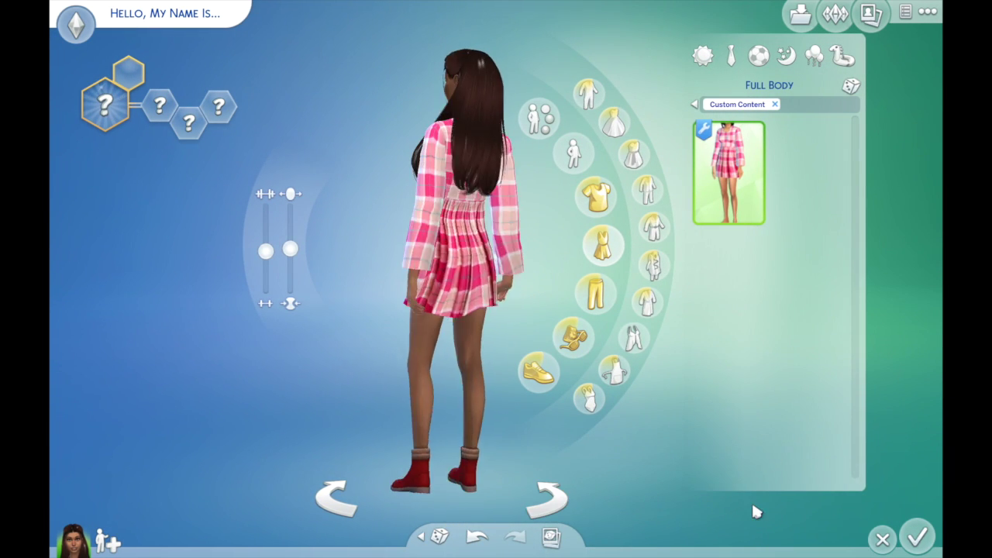
click(884, 539)
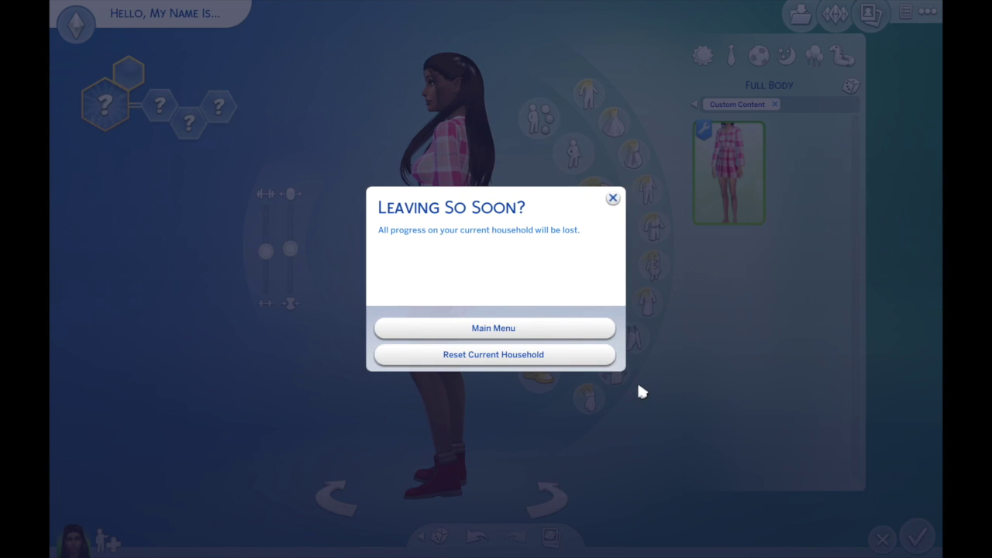
Dismiss the leave prompt, finish the look, and generate a random last name
click(614, 198)
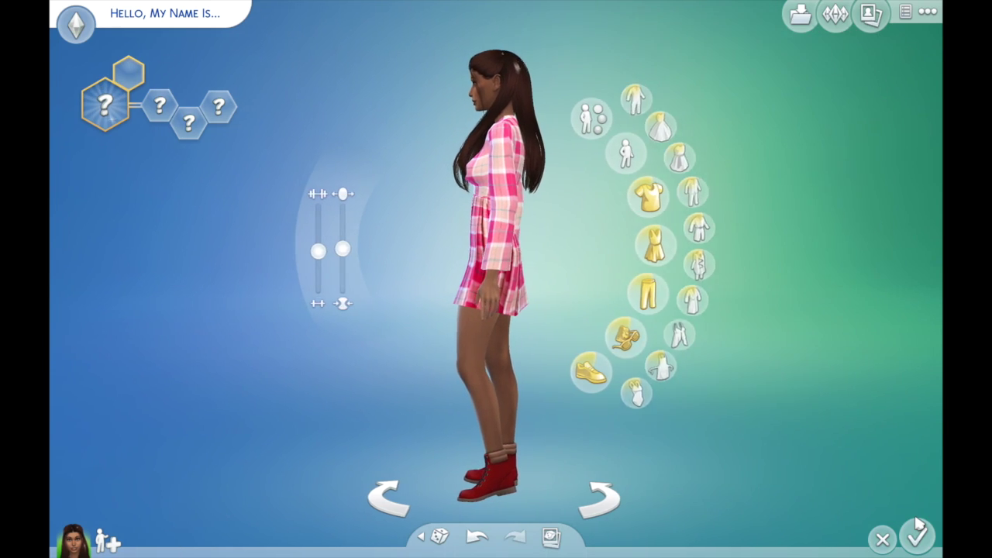
click(918, 534)
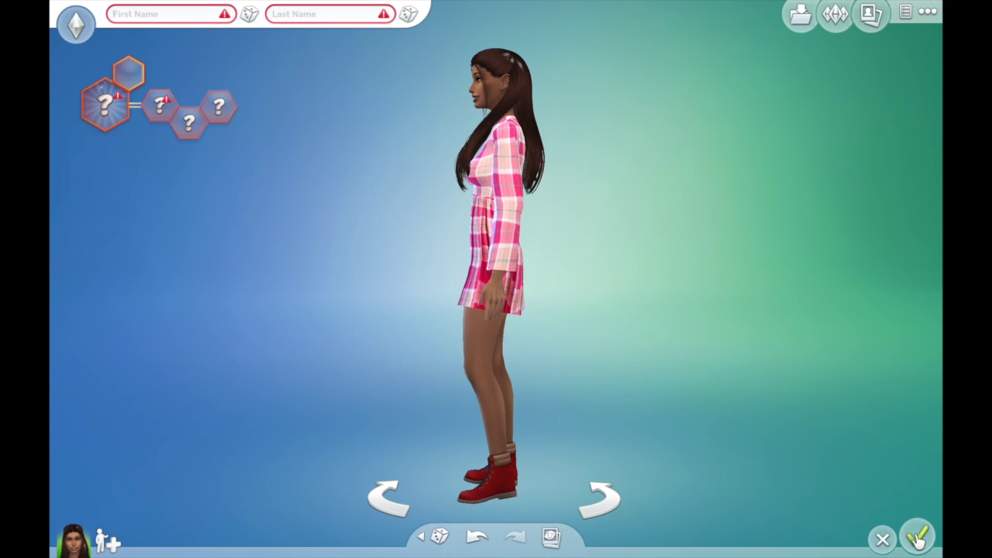
click(410, 15)
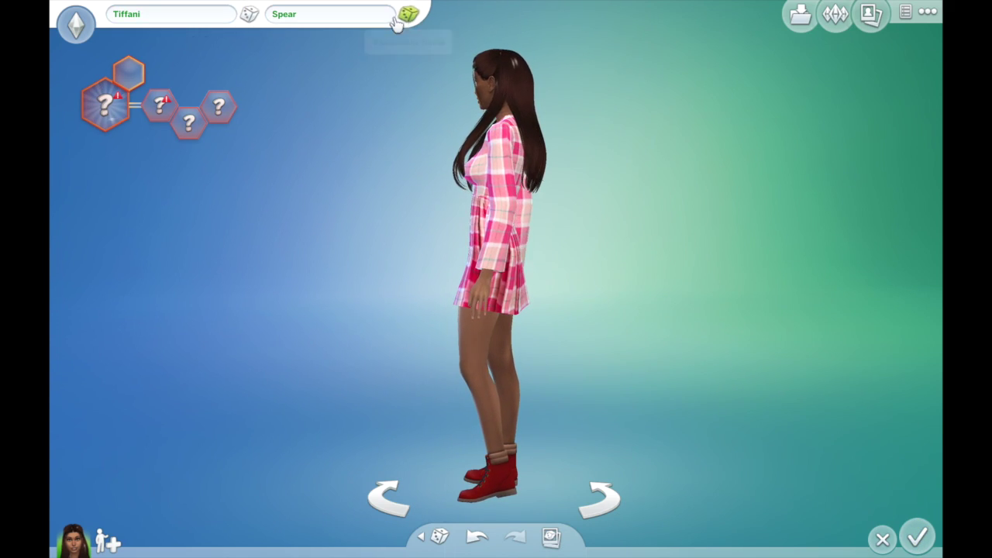
Choose the Athletic aspiration and the Active, Cheerful and Creative traits, then finish the Sim
click(124, 111)
click(81, 235)
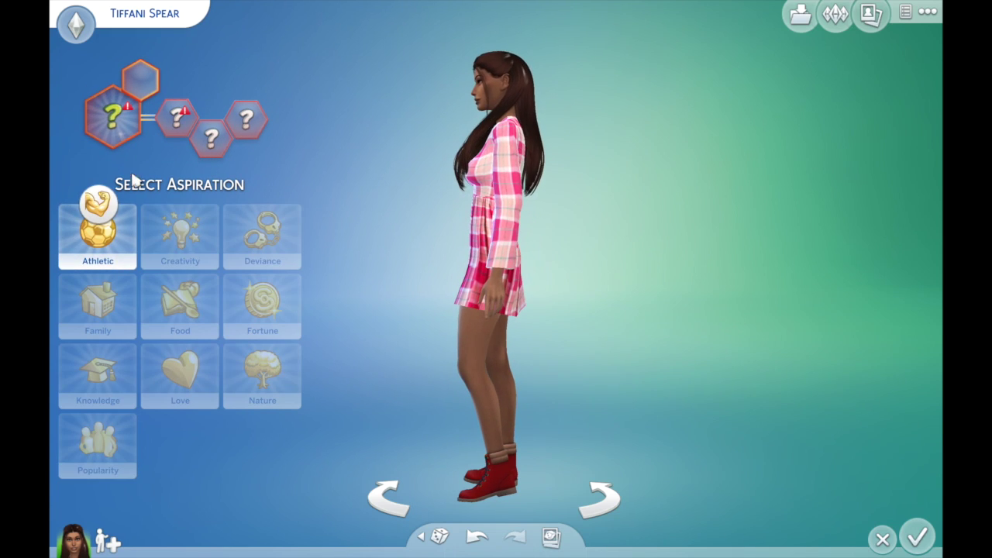
click(174, 124)
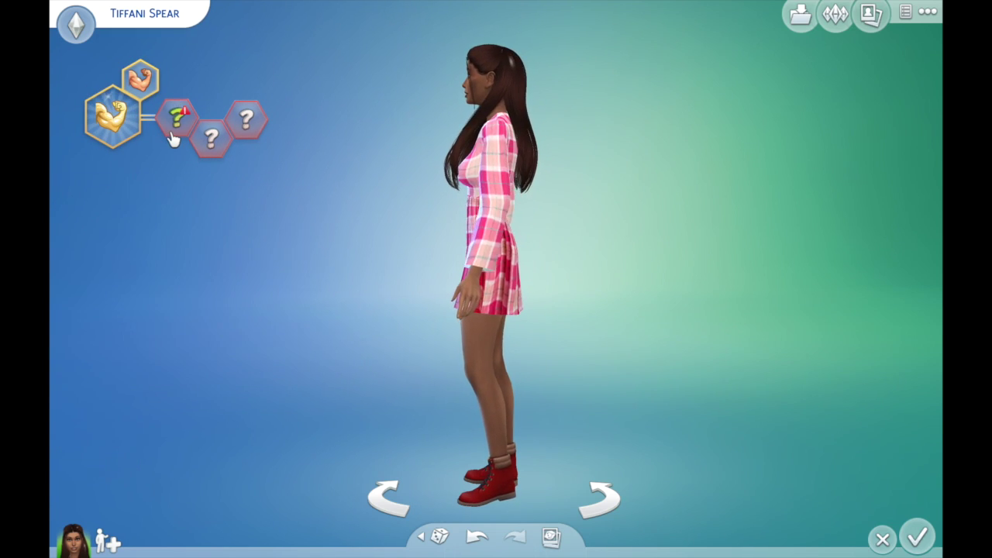
click(100, 271)
click(182, 270)
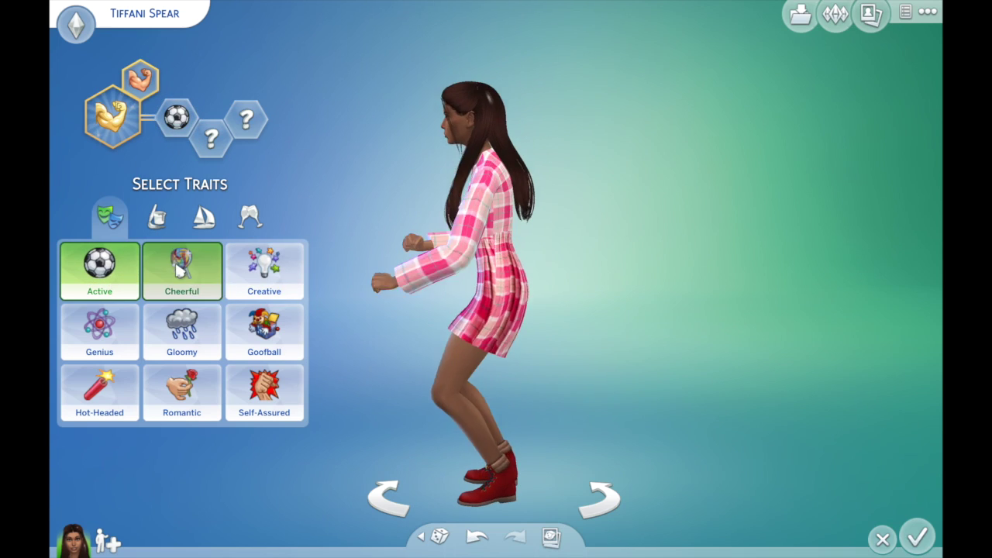
click(261, 286)
click(917, 537)
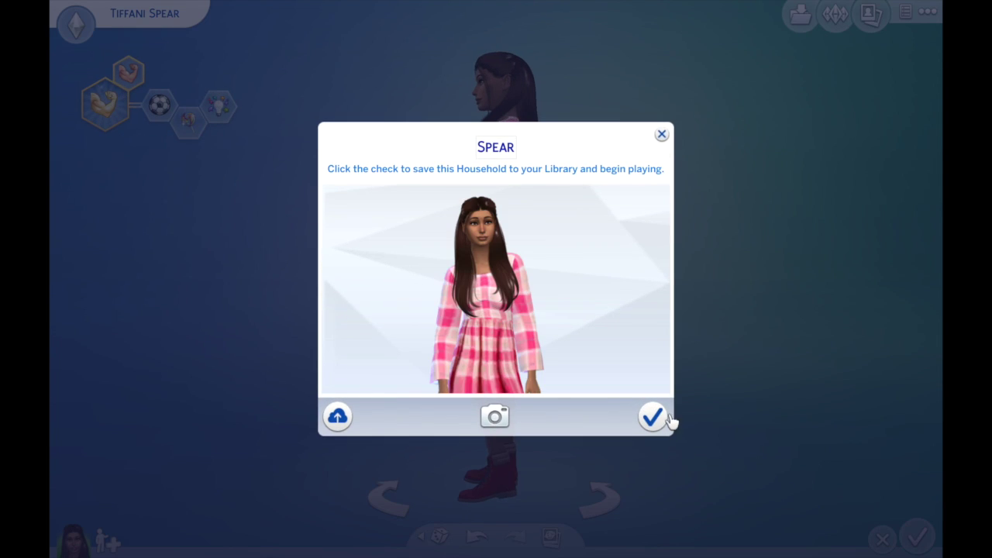
Save and play the household, dismiss the moving-in intro, and choose Willow Creek
click(650, 419)
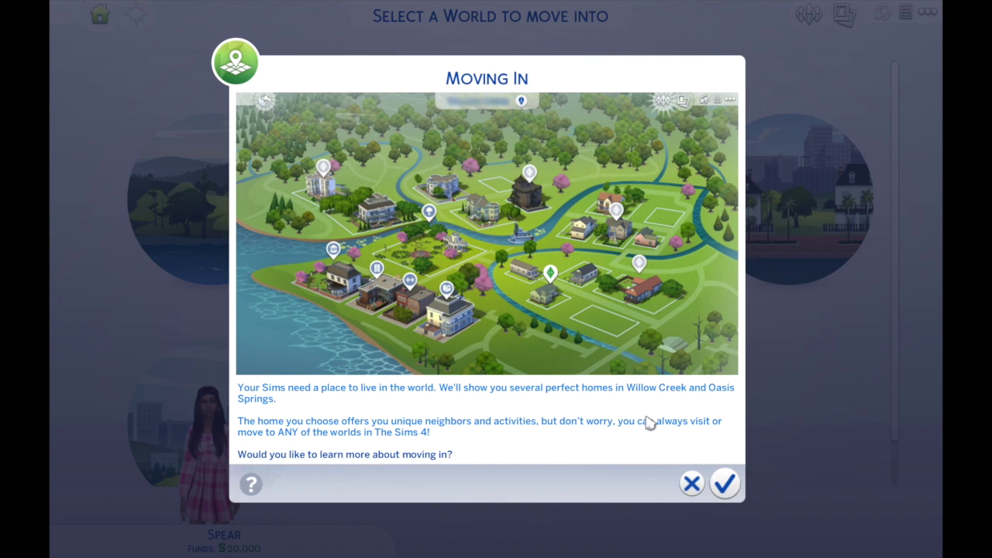
click(726, 487)
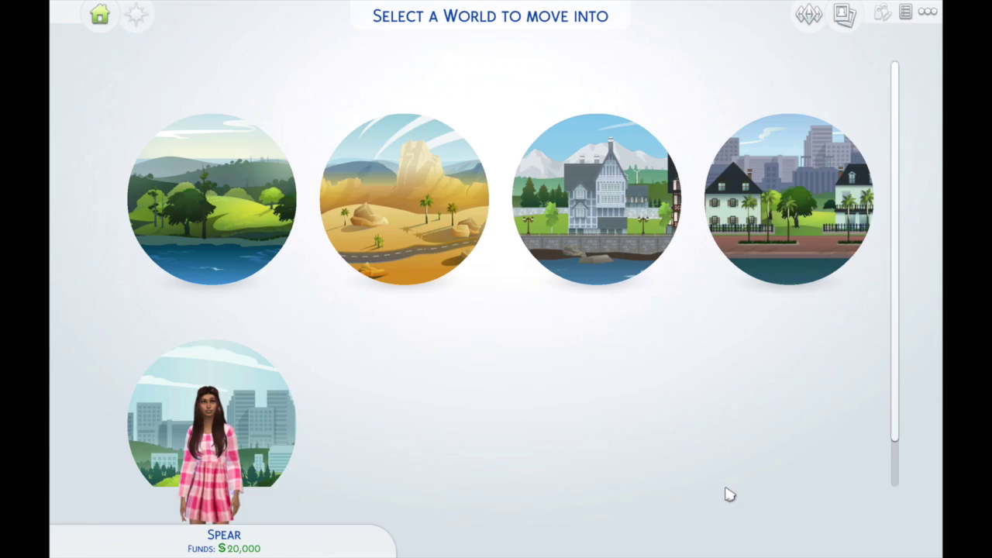
click(182, 195)
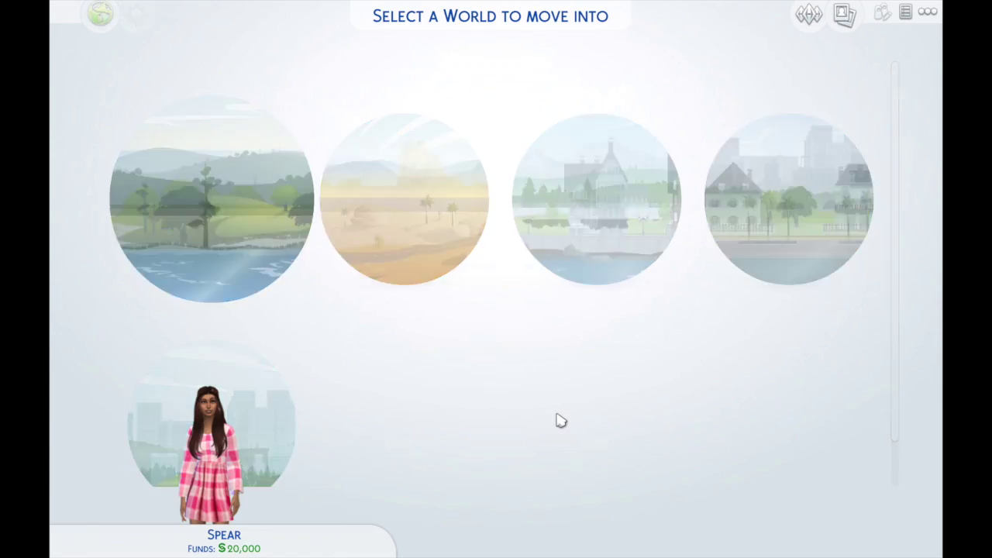